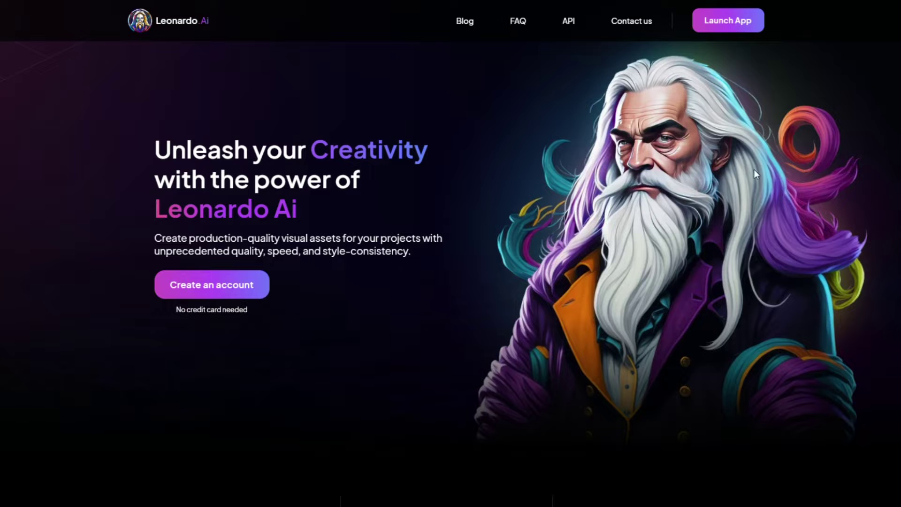
- Enter the Leonardo.Ai app and go to the AI Image Generation workspace
click(231, 291)
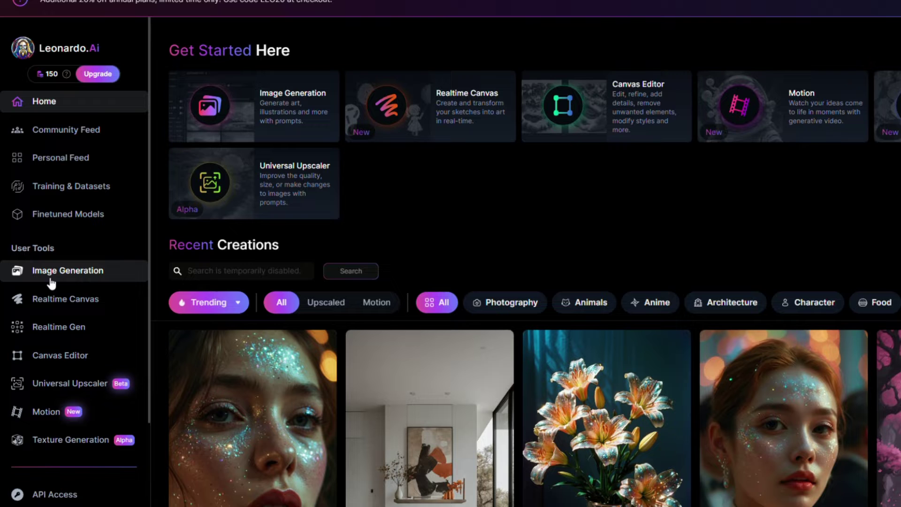
click(91, 282)
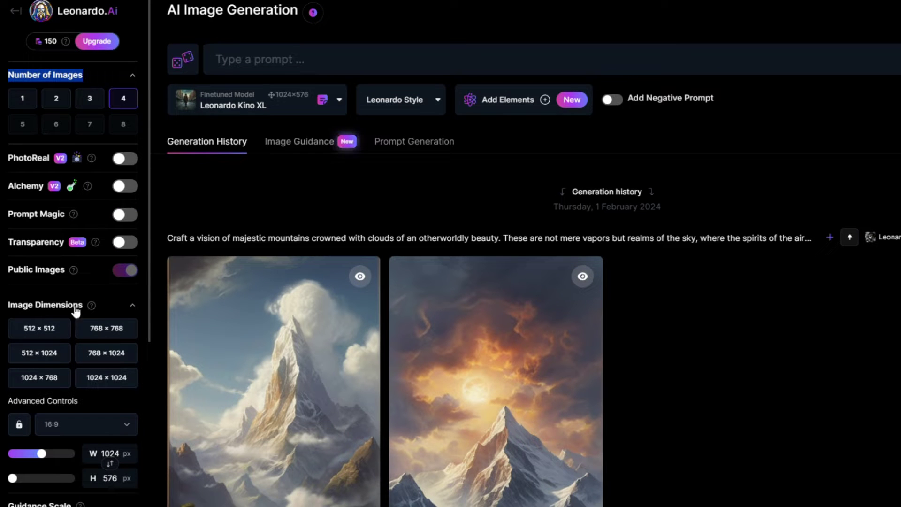
scroll(39, 314, down, 1)
scroll(65, 301, down, 1)
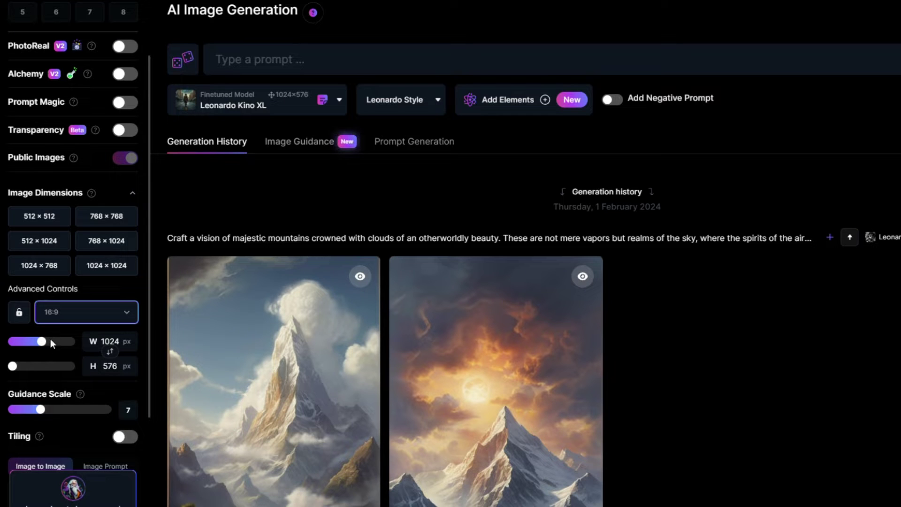
- Try the 768 × 768, 3:4 and 9:16 presets, then max the sliders and set 16:9 at 1536 × 864
click(107, 216)
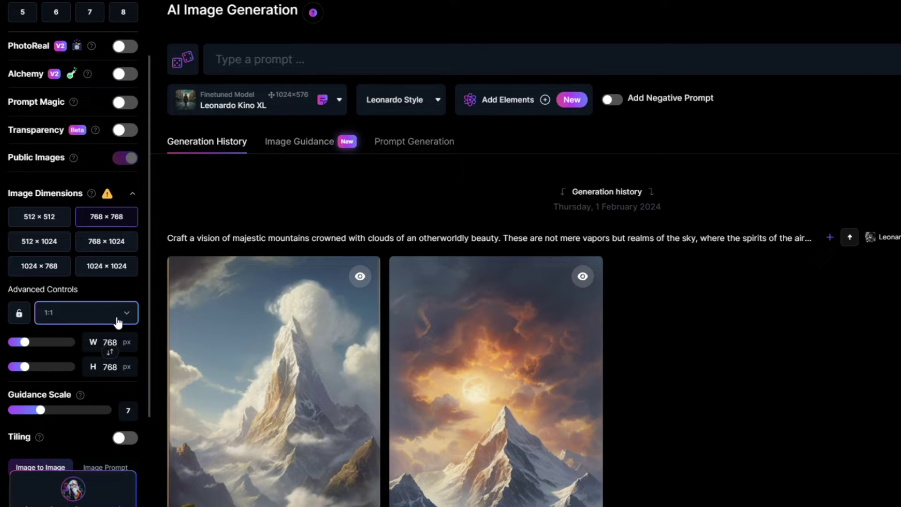
click(57, 371)
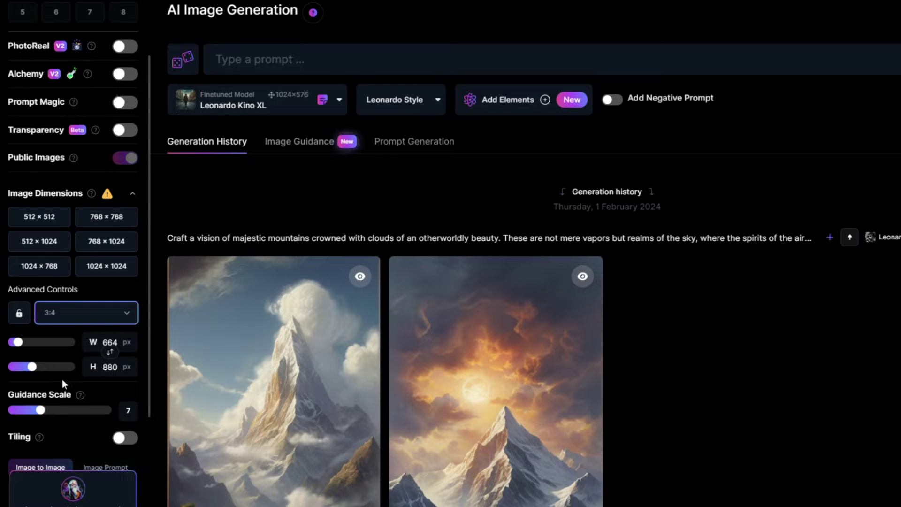
click(41, 367)
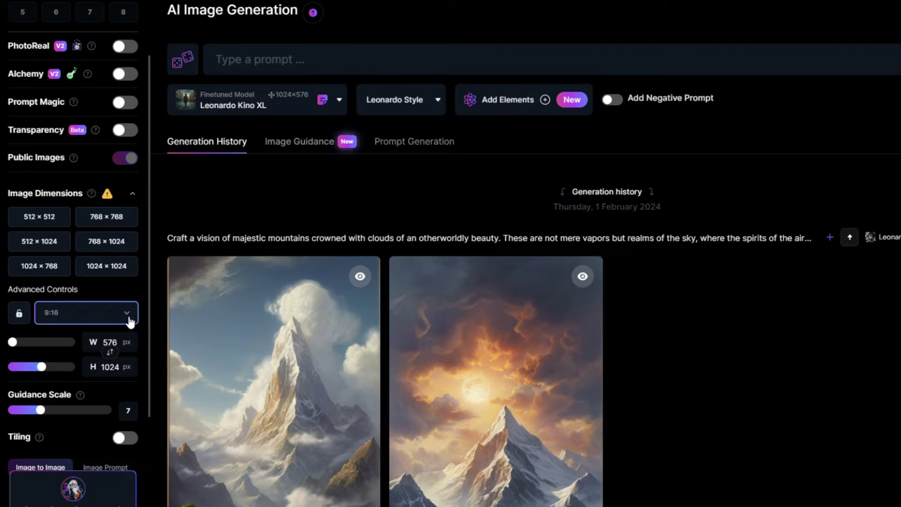
click(110, 351)
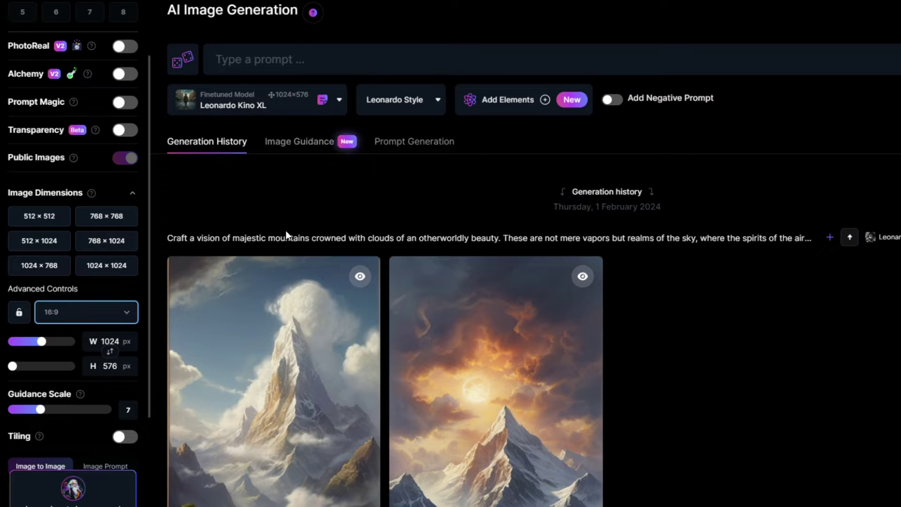
drag(42, 342, 76, 341)
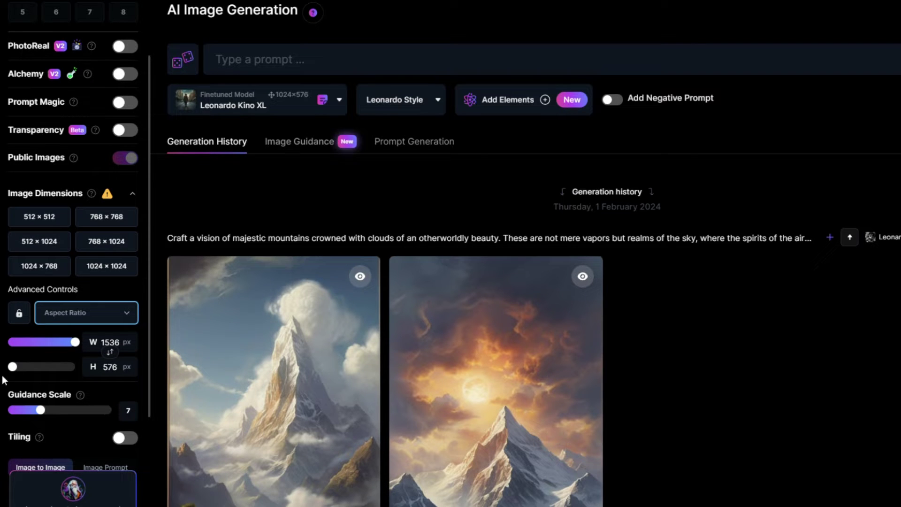
drag(13, 367, 76, 368)
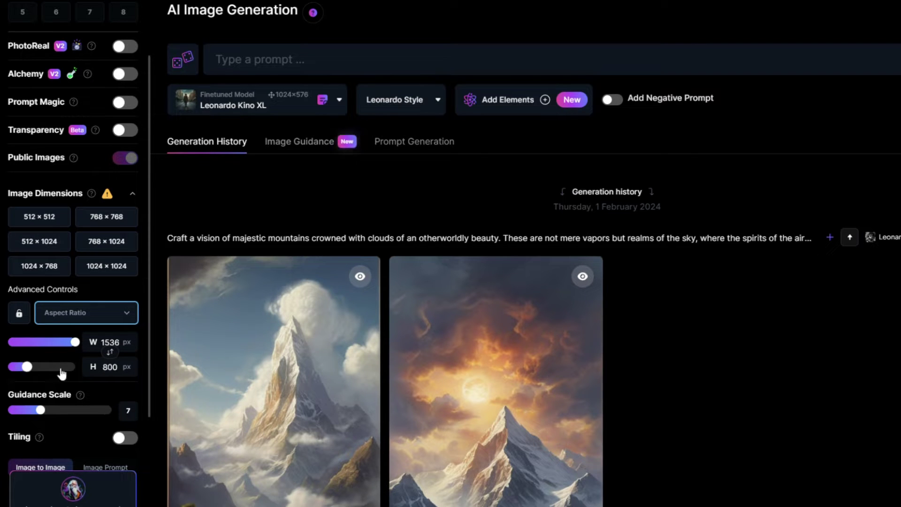
click(53, 407)
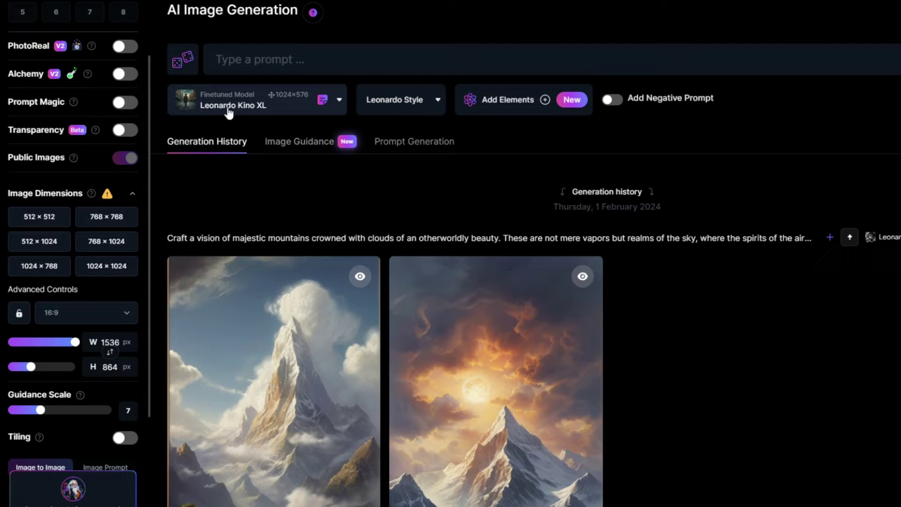
- Pick the AlbedoBase XL model, which changes the size to 1024 × 768, then focus the empty prompt
click(339, 102)
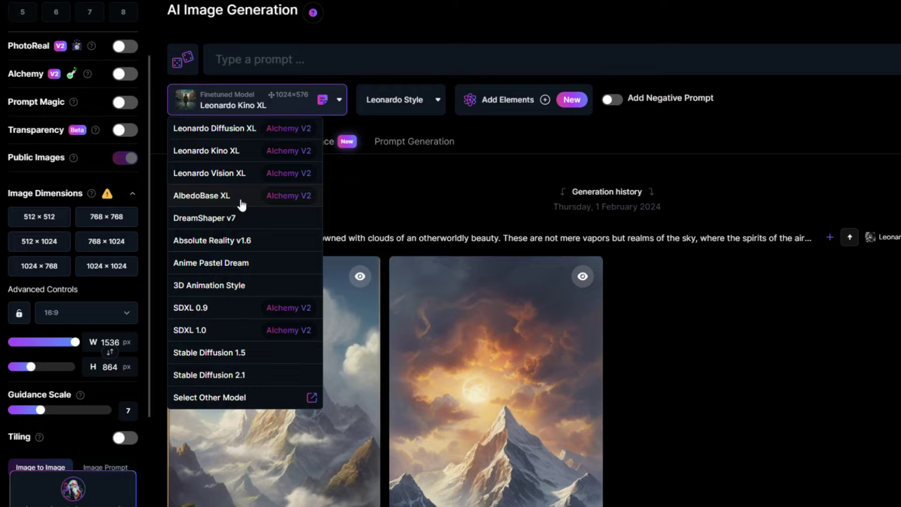
click(200, 197)
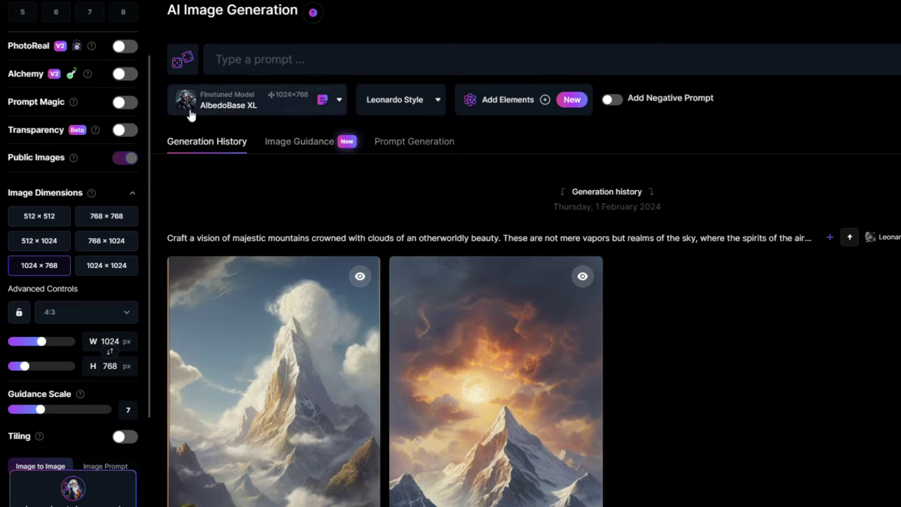
click(229, 59)
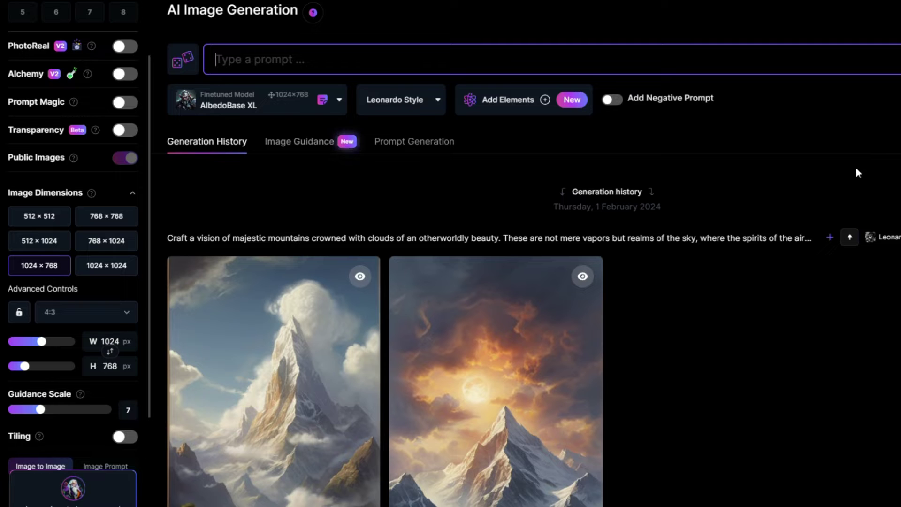
scroll(102, 197, up, 2)
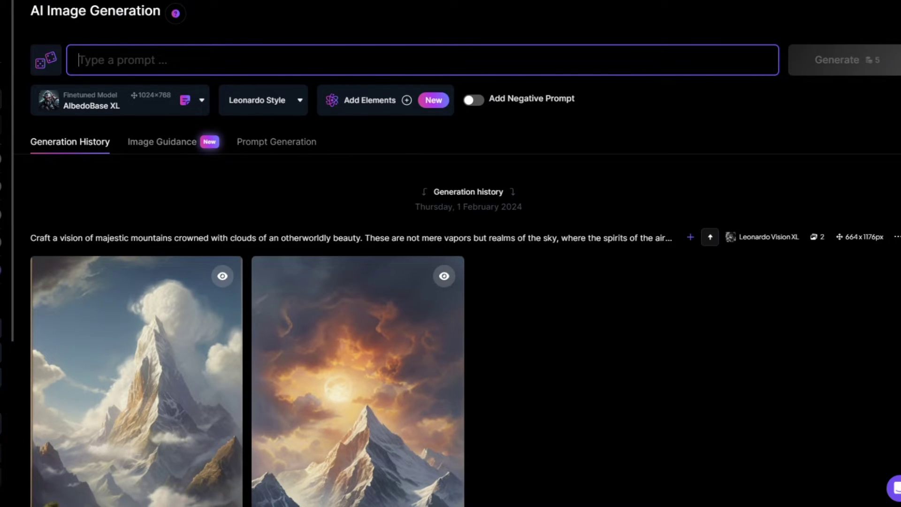
- Paste the masked, hooded anime man prompt, review its hoodie, sunglasses and gaze wording, and generate
text(A male with an anime-inspired friendly appearance is seated in front of his laptop in a minimalist studio, wearing a face mask, hoodie, and sunglasses. It's nighttime, and he's positioned with his arms resting on the desk, facing the camera directly in a central, front-facing portrait. His gaze is straight and centered, creating a focused and engaging look. The image should radiate a minimalist vibe, characterized by flat illustrations and bold lines. It aims for a simplified look, employing gouache-style illustrations and presented in stunning 8k resolution, emphasizing clarity and simplicity.)
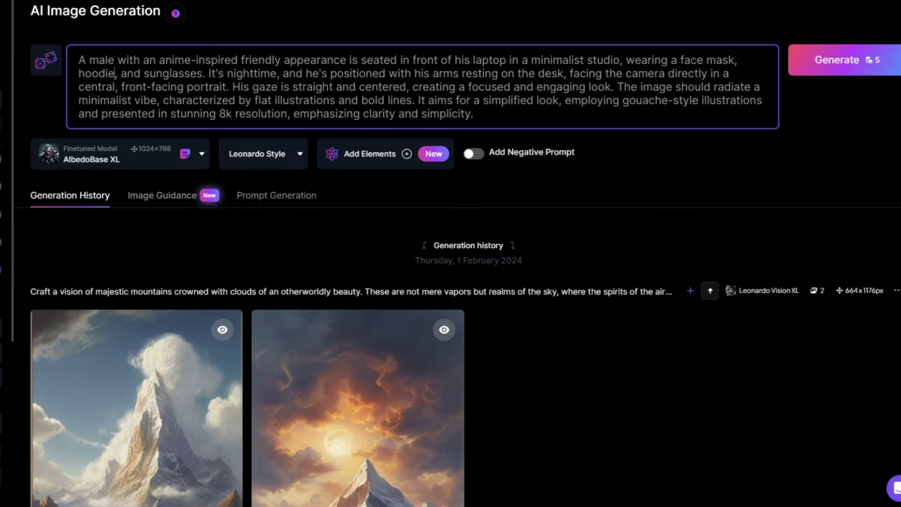
double_click(97, 74)
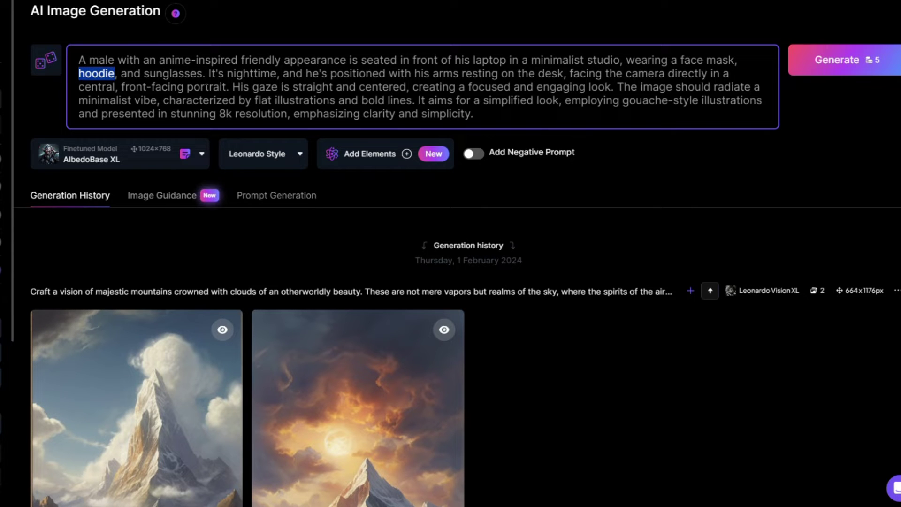
double_click(172, 74)
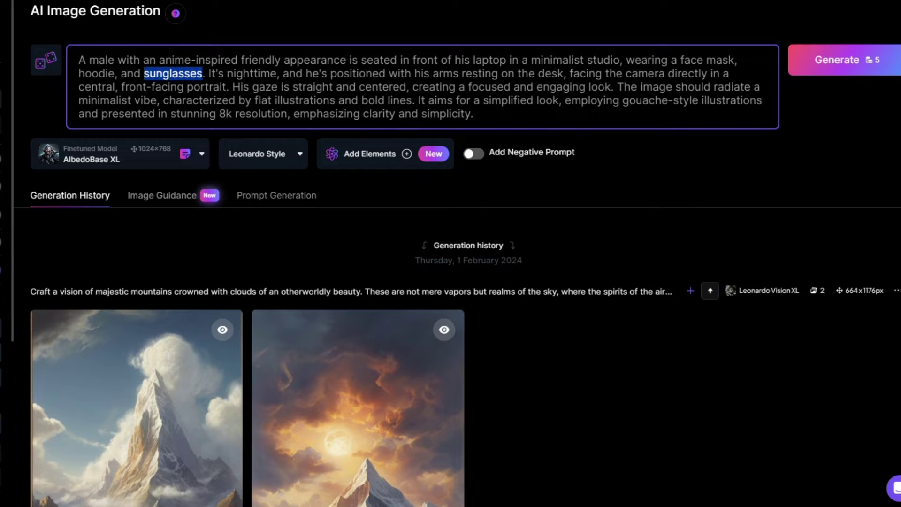
mouse_move(570, 74)
mouse_down()
mouse_move(596, 73)
mouse_move(219, 87)
mouse_move(614, 87)
mouse_up()
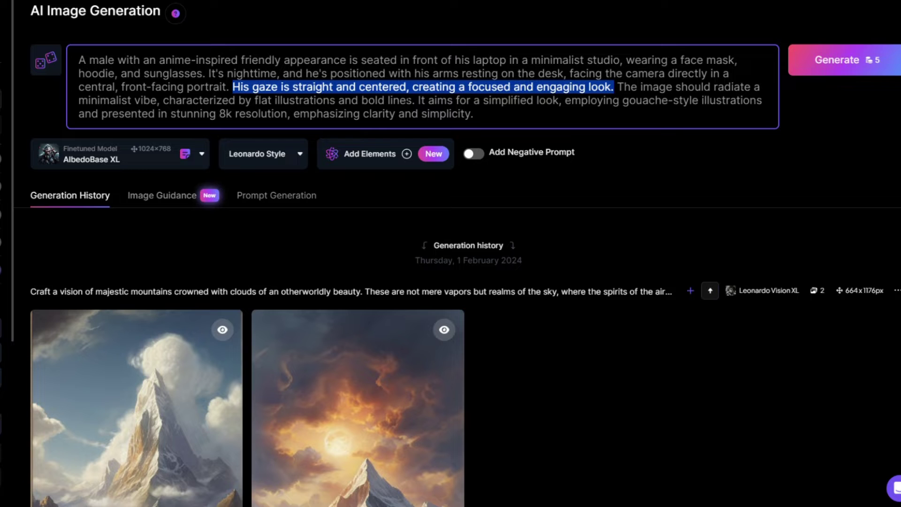
click(865, 65)
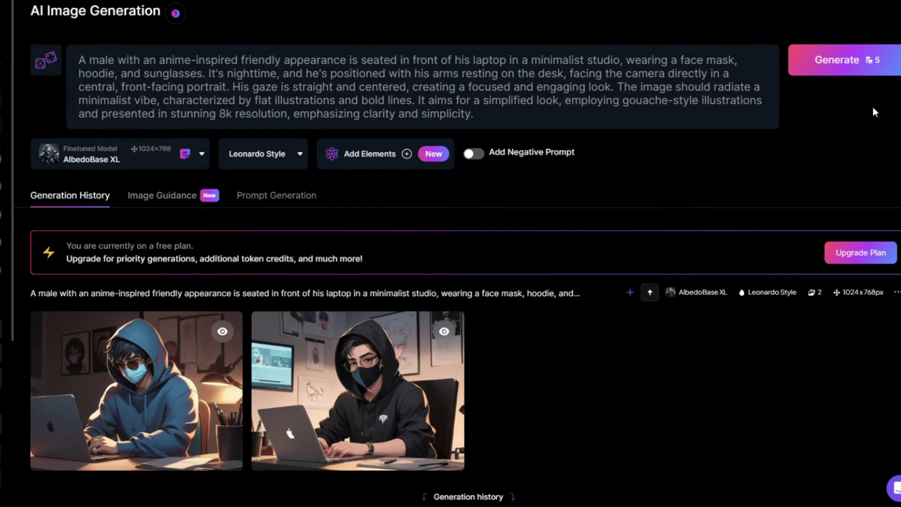
- Regenerate, then replace the prompt with the blonde female character prompt and generate it
click(853, 65)
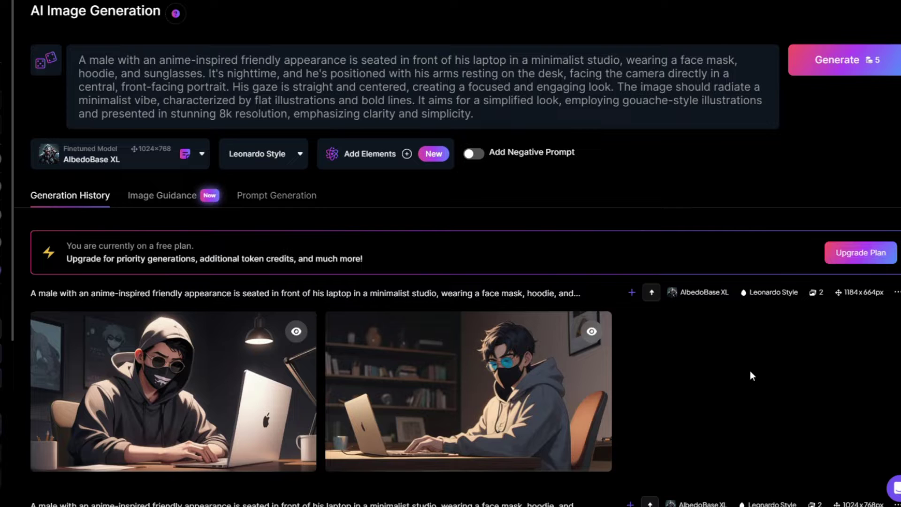
click(103, 48)
key(ctrl+a)
text(Anime friendly-looking female business character is wearing a white face mask, a yellow sweatshirt with a hoodie, and sunglasses. She is a blondie. She is sitting behind his laptop in his home studio, arms on her desk. It is night. The room is minimalistic. She is front facing to the camera, looking straight and centered, central portrait, sitting straight, front view, centered looking straight. The overall ambiance of the image should convey a connection to minimalism, flat illustration, bold line, minimalism, simplified, and gouache illustration. 8k resolution)
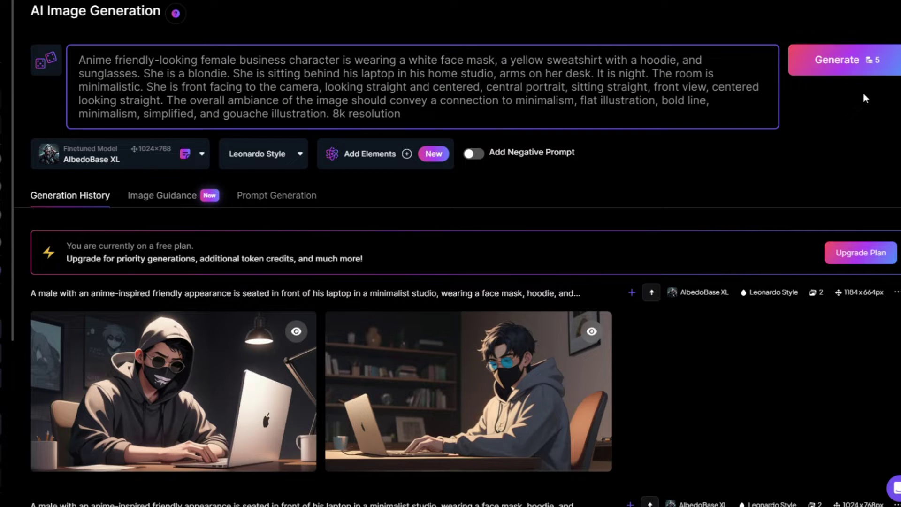
click(856, 64)
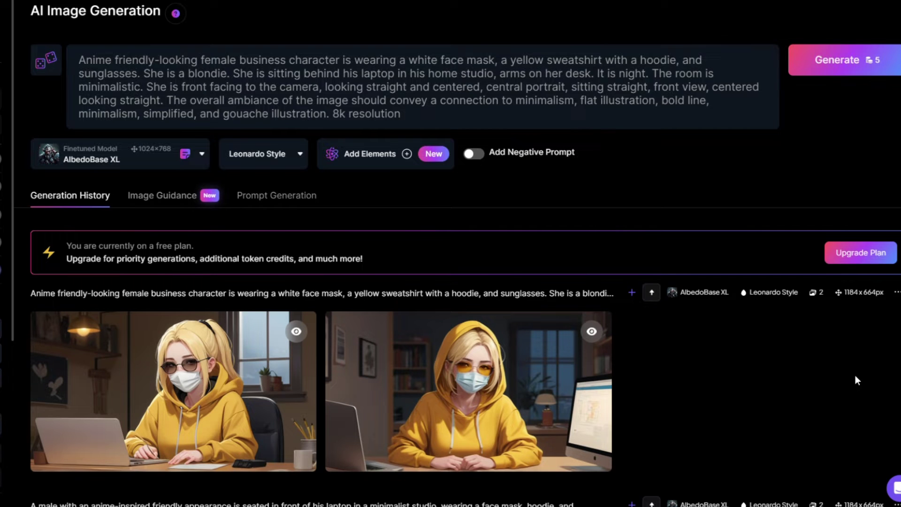
- Change the prompt to a male with a black mask and purple hoodie, and generate
double_click(411, 60)
text(black)
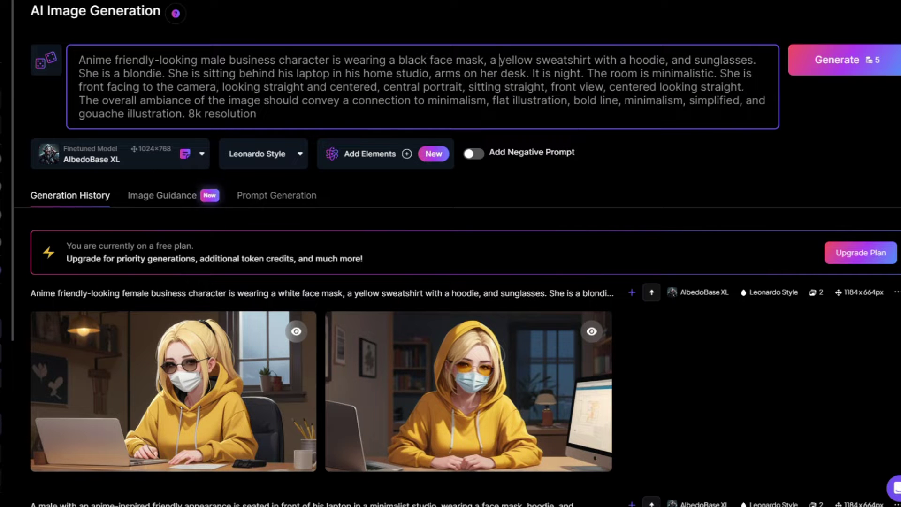
double_click(516, 60)
text(pu)
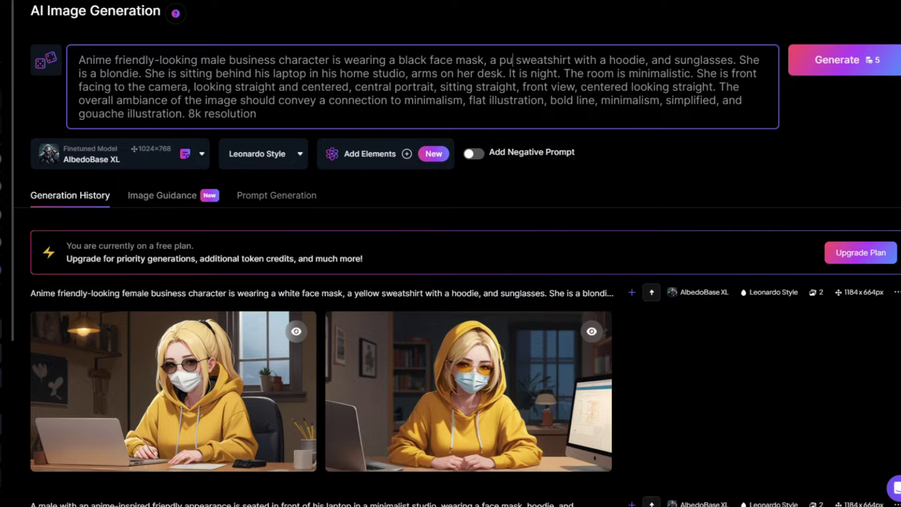
text(rple)
click(863, 70)
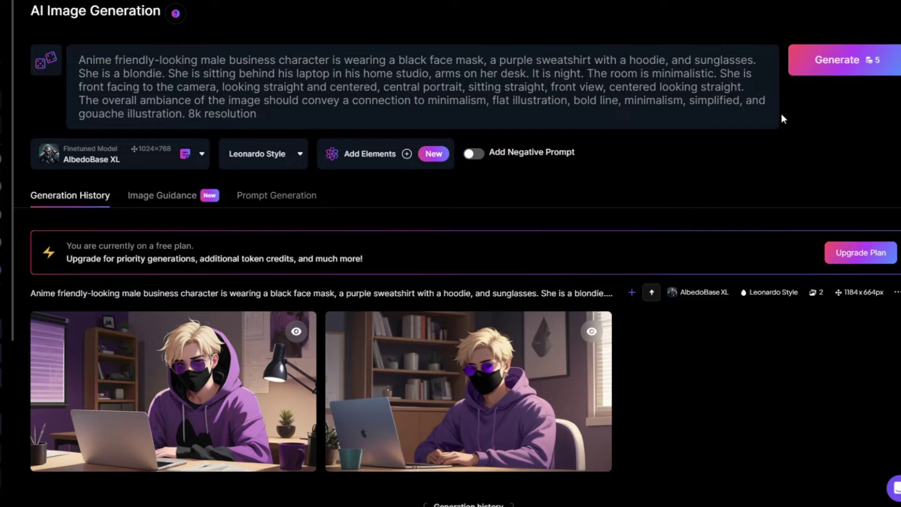
- Revise the wording around sunglasses to black sunglasses, regenerating after each edit
click(755, 61)
text(coverin)
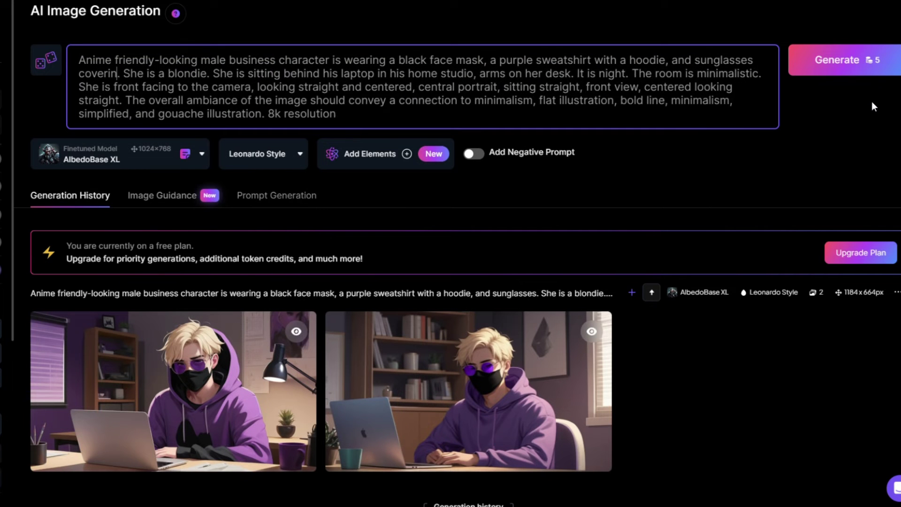
text(g his eyes)
key(Return)
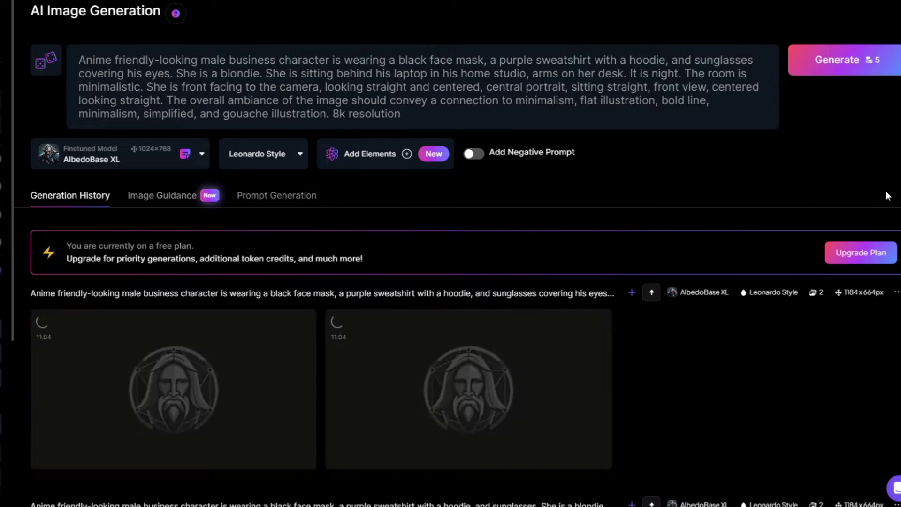
click(695, 60)
text(b)
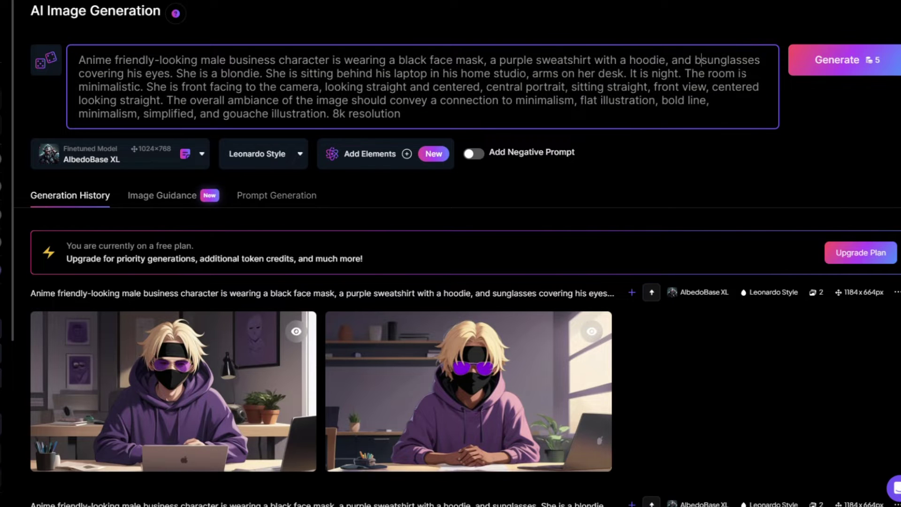
text(lack)
key(Return)
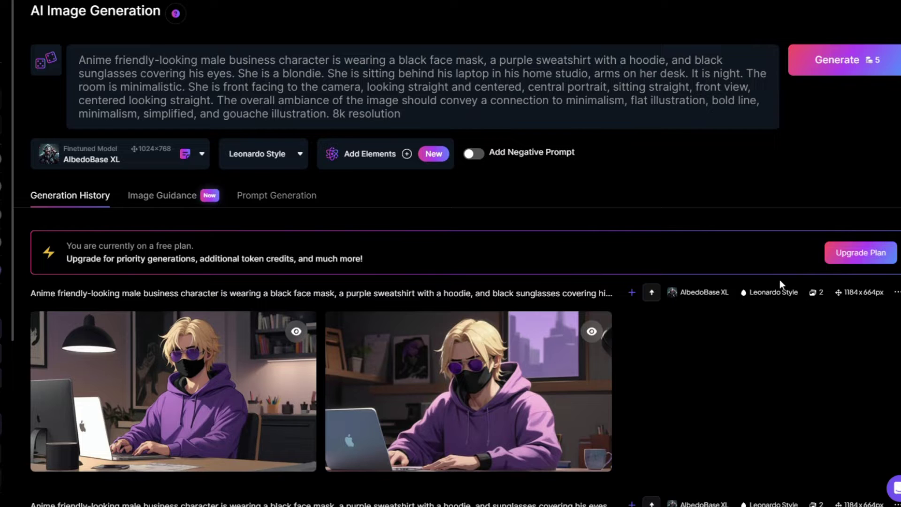
- Change the prompt's She pronouns to male and generate new images
click(334, 74)
key(BackSpace)
click(195, 86)
key(BackSpace)
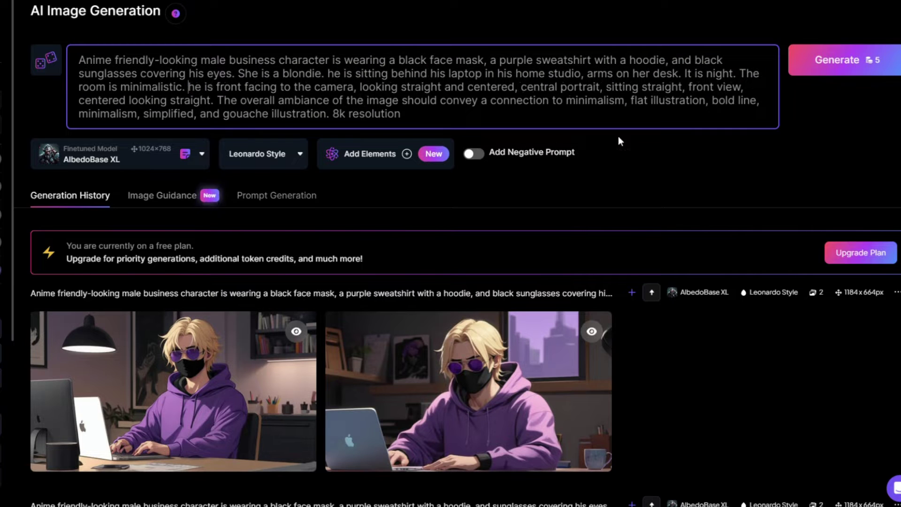
text(is)
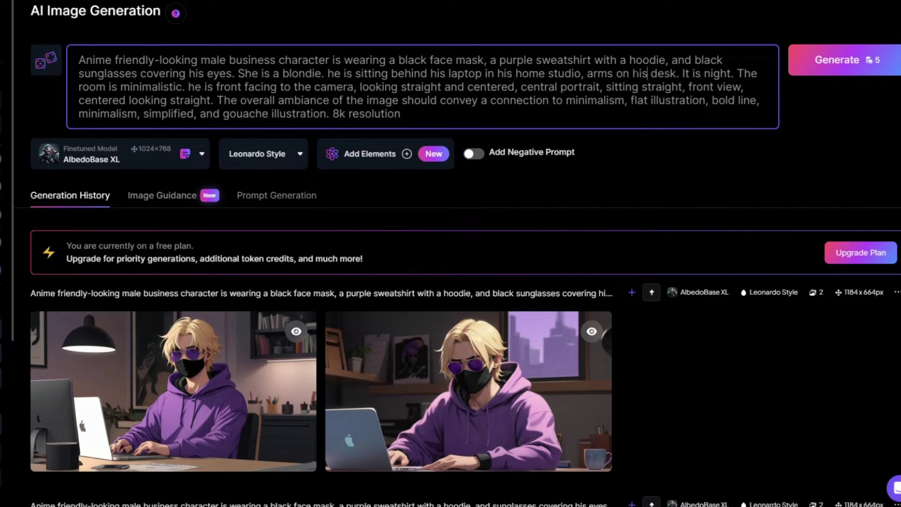
drag(237, 73, 246, 74)
key(BackSpace)
click(744, 182)
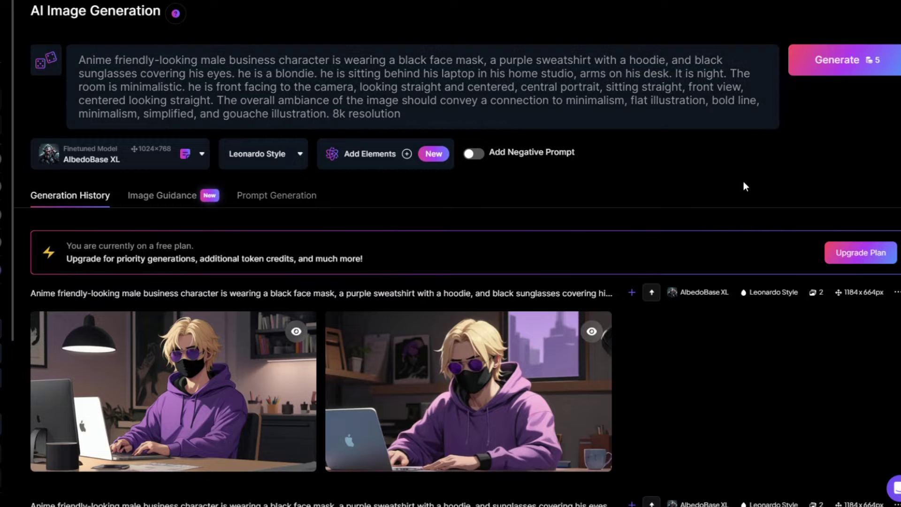
click(838, 60)
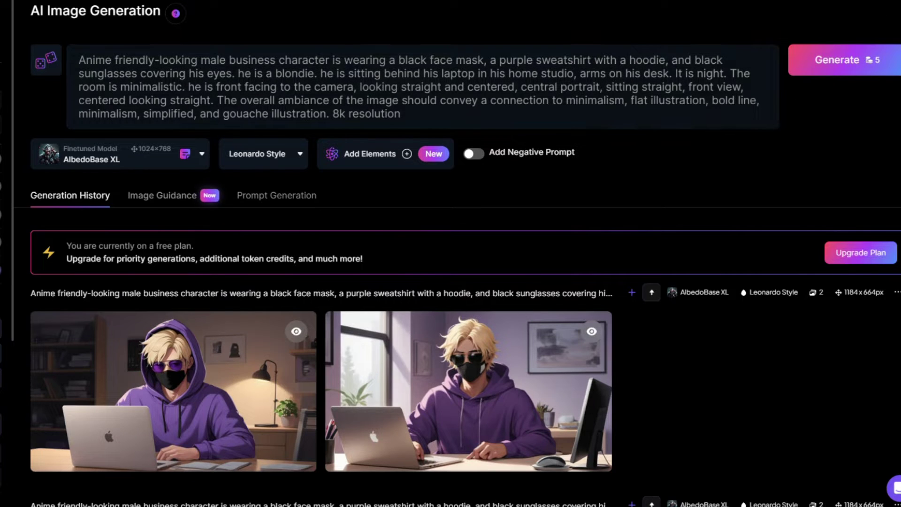
- Replace the face mask with headphones and the purple hoodie with green, generating each version
drag(372, 60, 485, 60)
text(with headphones and a black packable cap)
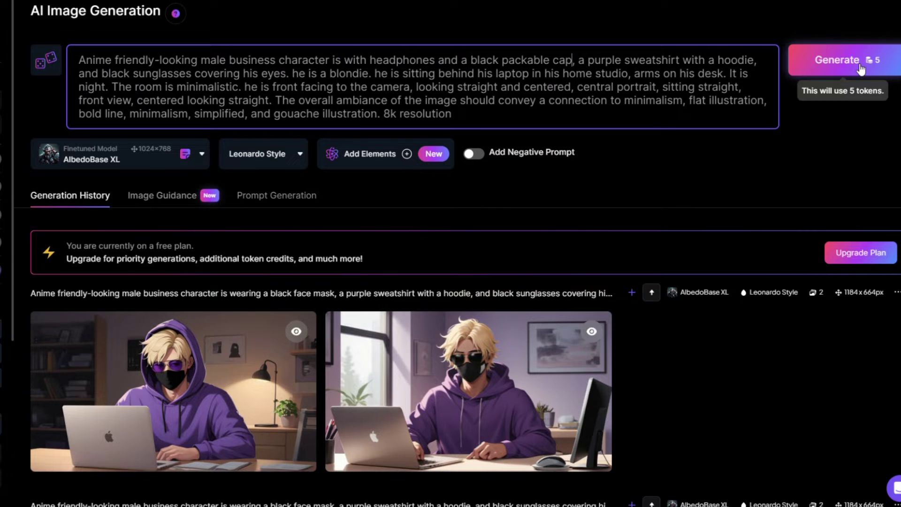
click(863, 63)
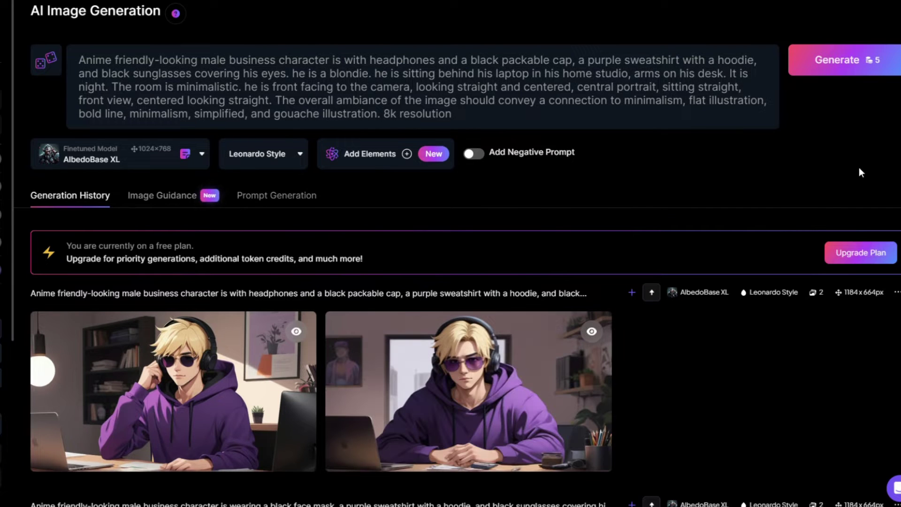
double_click(611, 60)
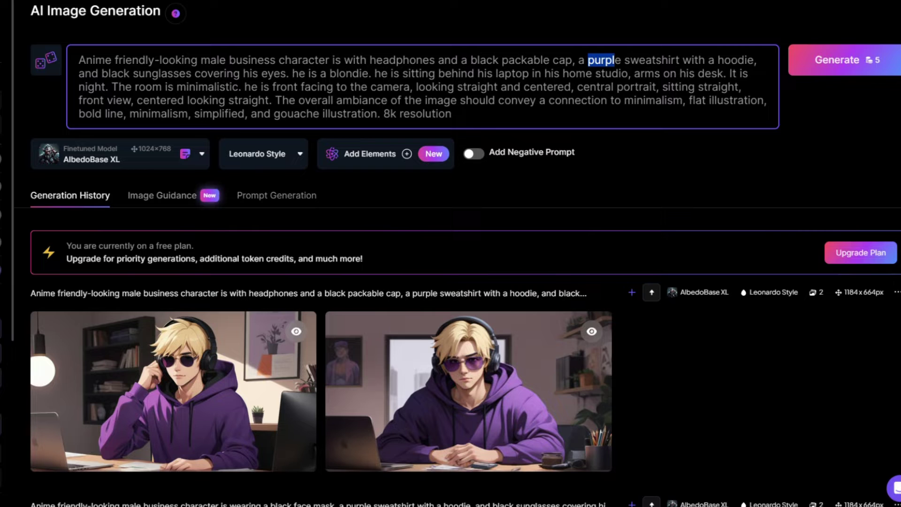
text(green)
click(737, 182)
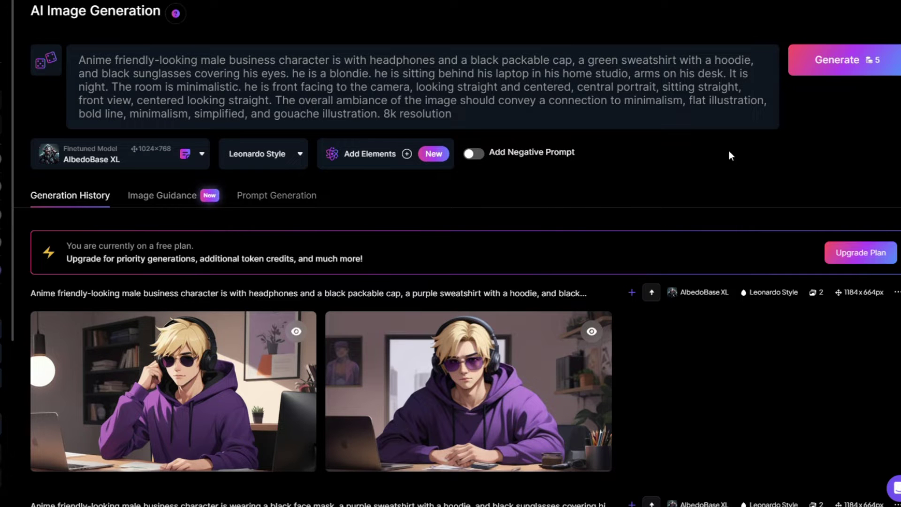
click(865, 63)
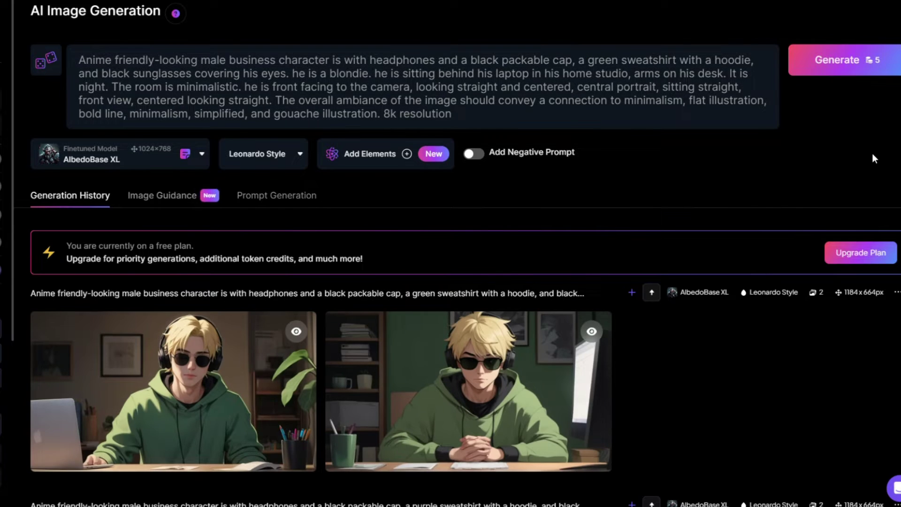
- Delete 'packable' from the prompt and select the blond hair phrase for replacement with black hair
double_click(525, 60)
key(BackSpace)
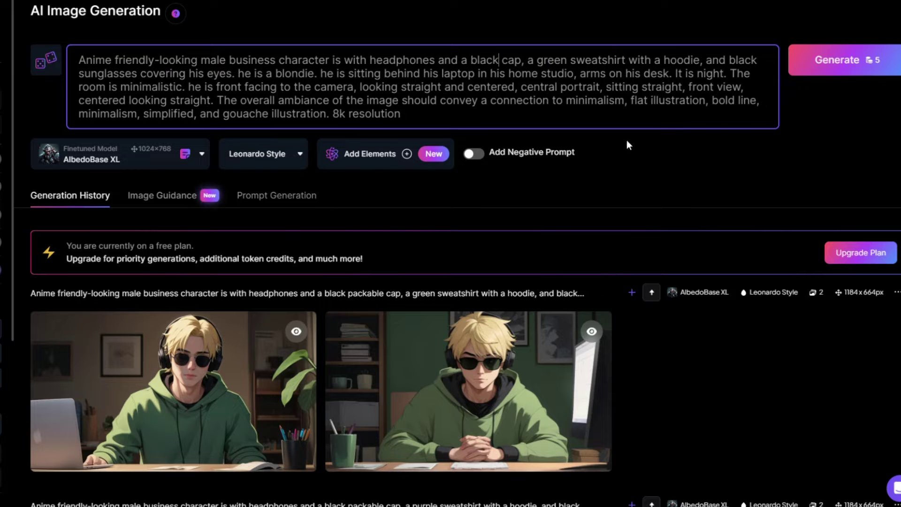
click(789, 176)
drag(254, 73, 314, 73)
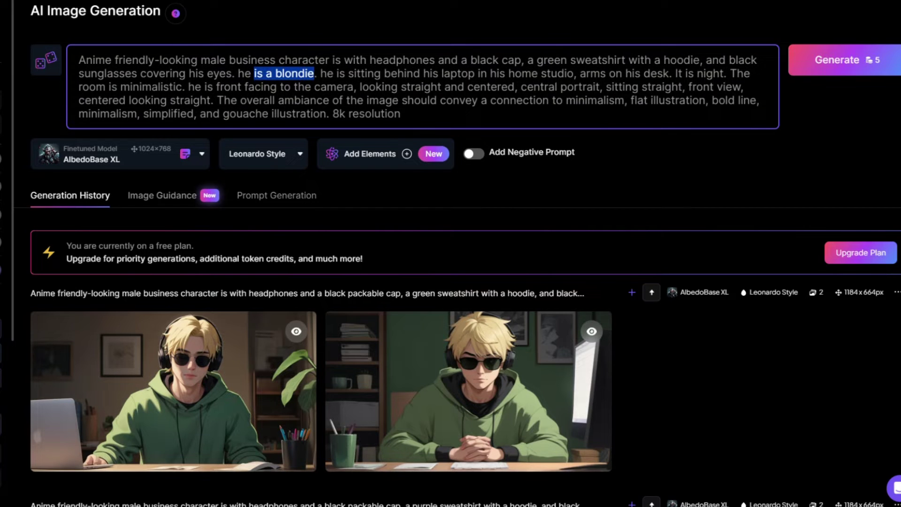
text(has black hair)
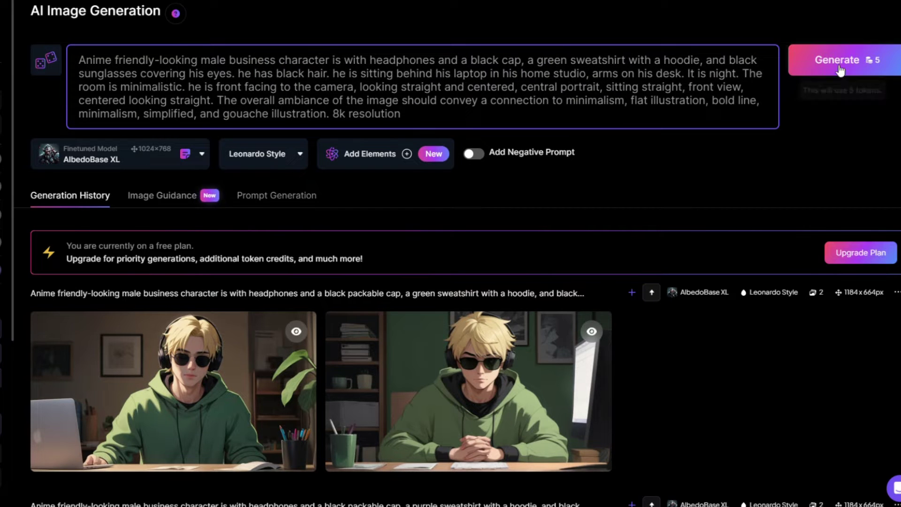
- Generate the black-hair version, then download the No Background cut-out of the green-hoodie image
click(866, 62)
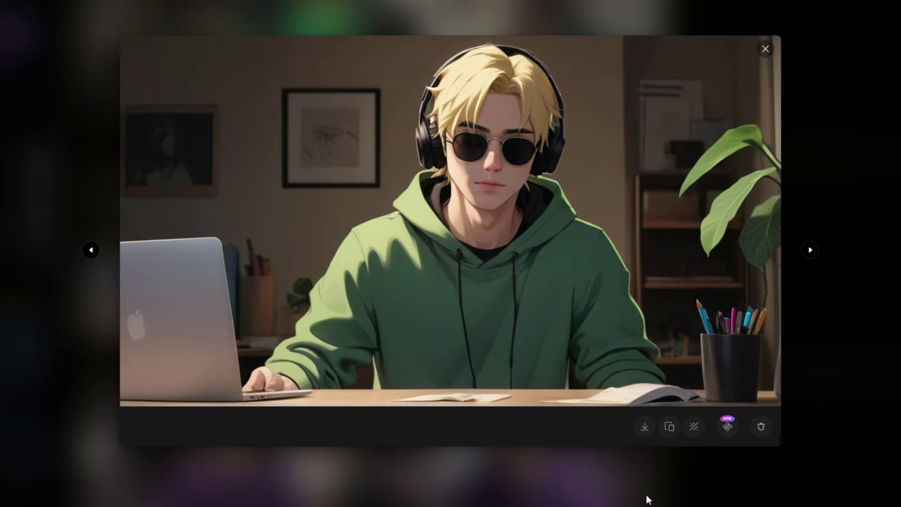
click(695, 427)
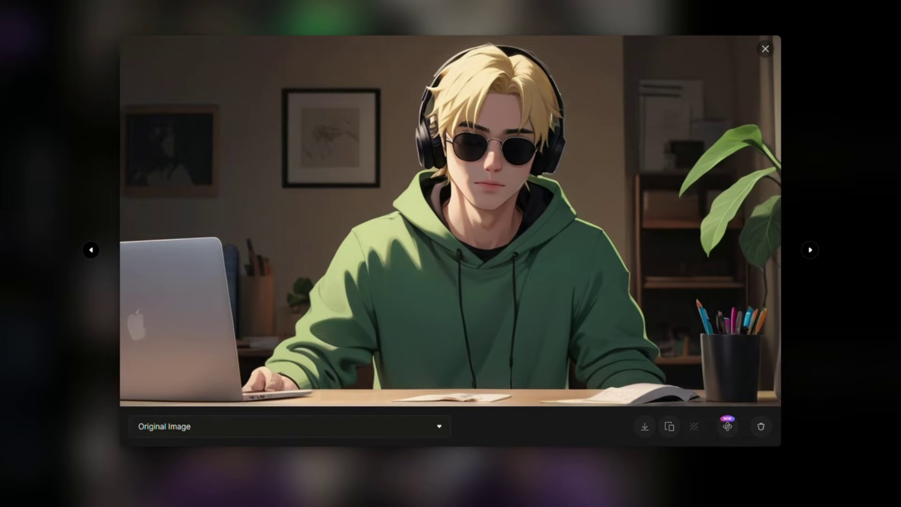
click(255, 427)
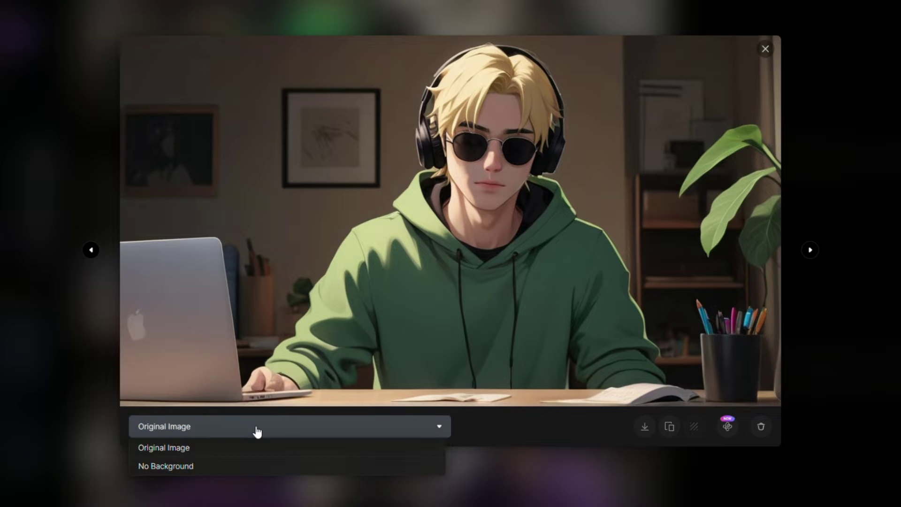
click(166, 470)
click(645, 425)
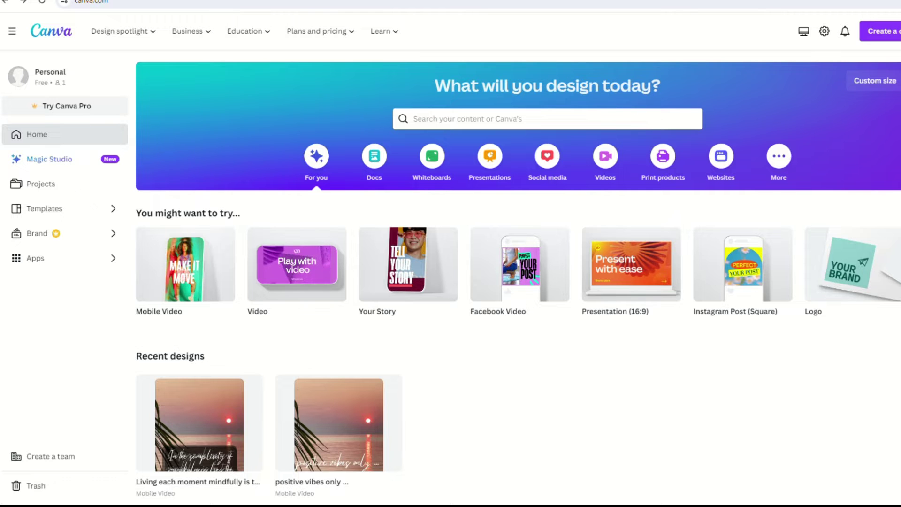
mouse_move(120, 32)
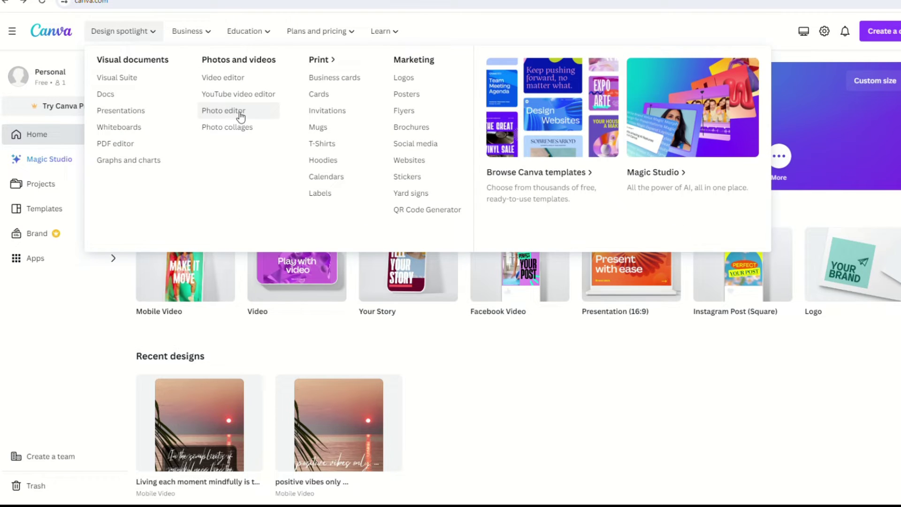
- Open the cut-out in Canva's Photo editor, then search Elements for 'Working on laptop' videos and photos
click(240, 115)
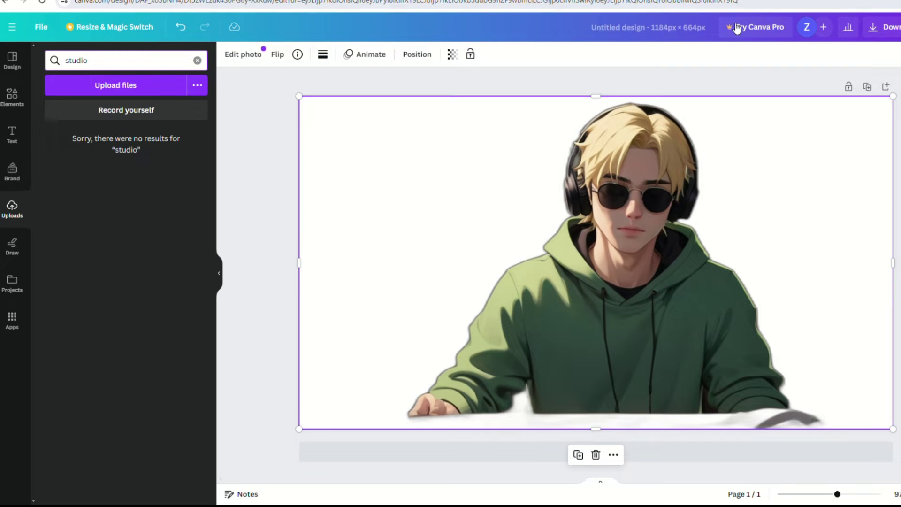
click(21, 102)
click(95, 60)
text(Working on laptop)
key(Return)
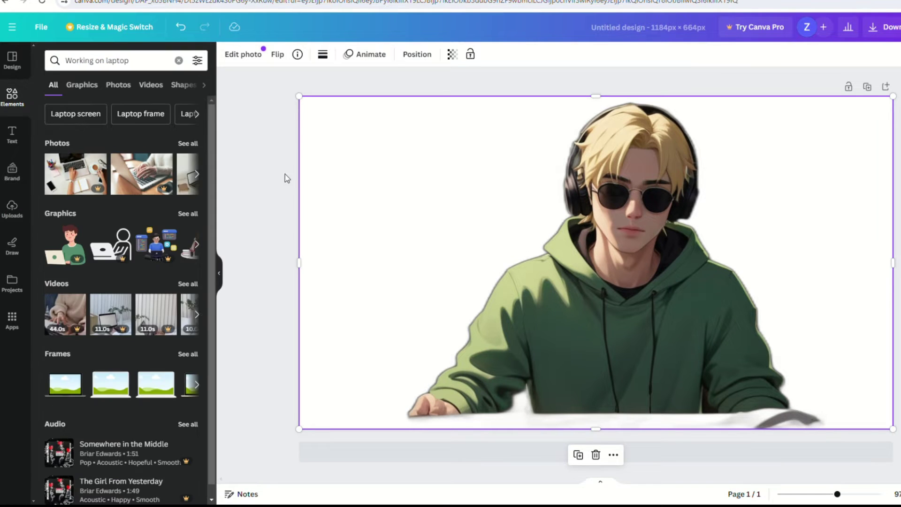
click(187, 281)
scroll(190, 342, down, 3)
click(93, 84)
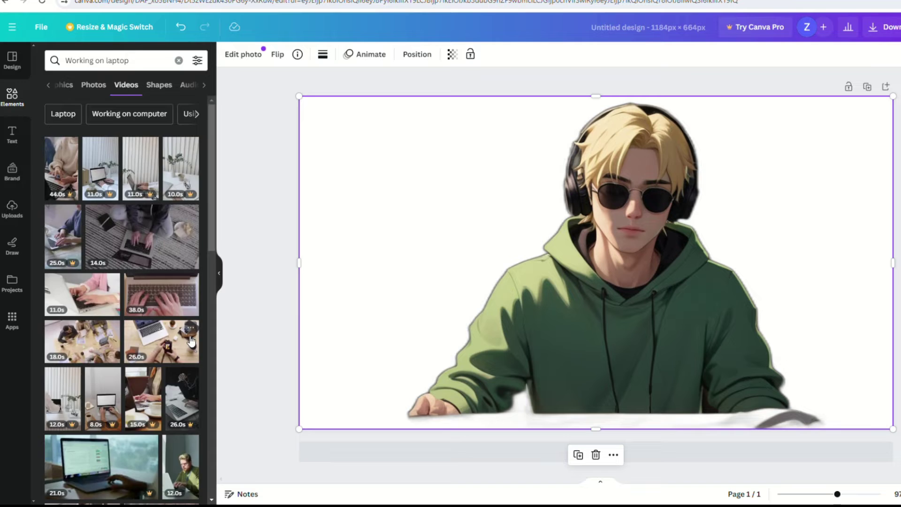
scroll(147, 274, down, 3)
scroll(147, 275, down, 3)
scroll(147, 274, down, 3)
scroll(147, 273, down, 3)
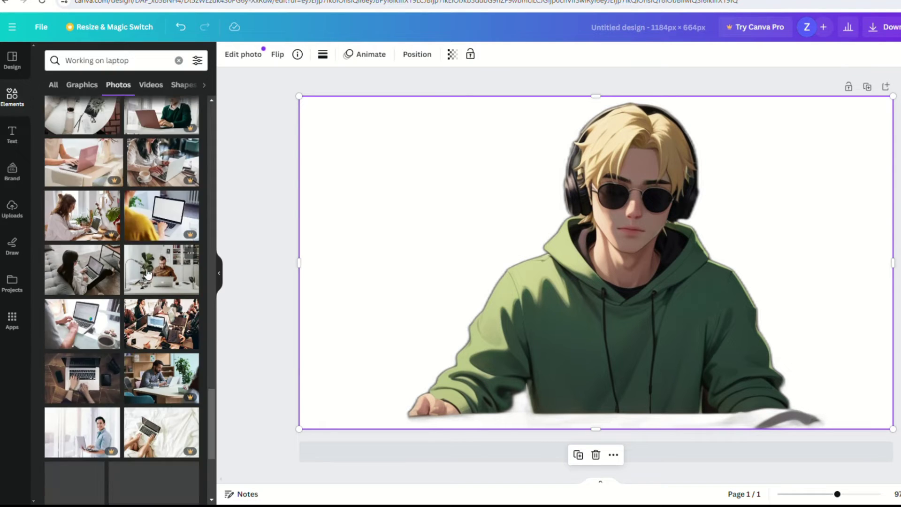
scroll(148, 274, down, 3)
scroll(148, 273, down, 3)
scroll(150, 274, down, 3)
scroll(149, 274, down, 3)
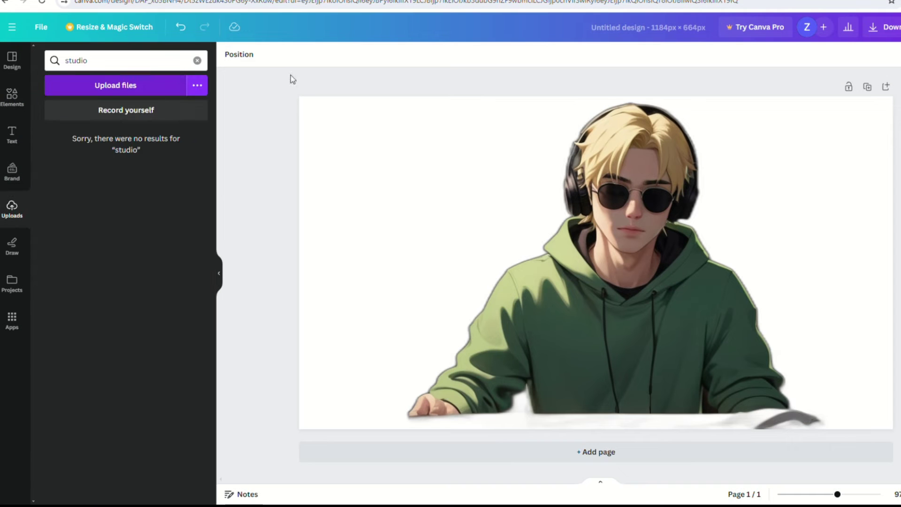
- Place the uploaded office photo, stretch it to fill the page, and send it behind the character
click(198, 60)
drag(79, 234, 536, 268)
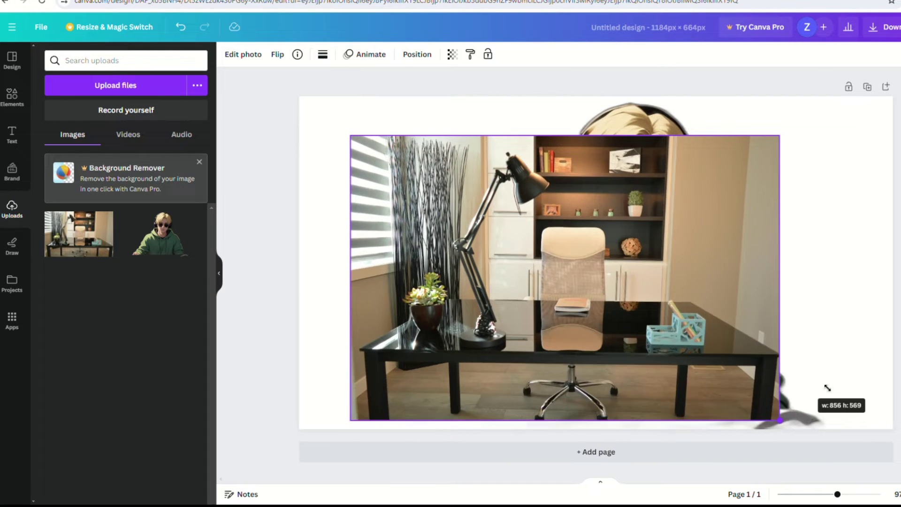
drag(714, 388, 793, 427)
drag(801, 288, 893, 282)
drag(571, 135, 572, 96)
drag(350, 282, 299, 262)
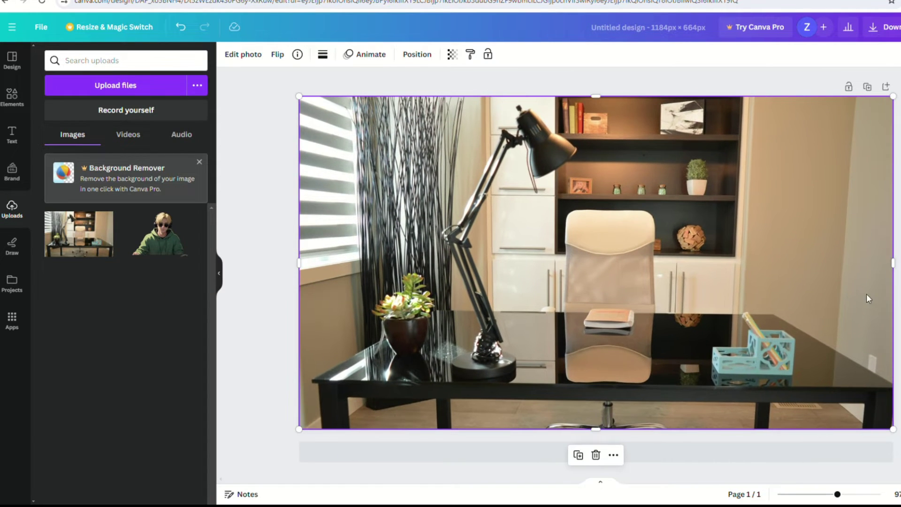
right_click(714, 325)
click(878, 387)
- Resize and move the green-hoodie character so he sits behind the office desk
drag(620, 374, 609, 275)
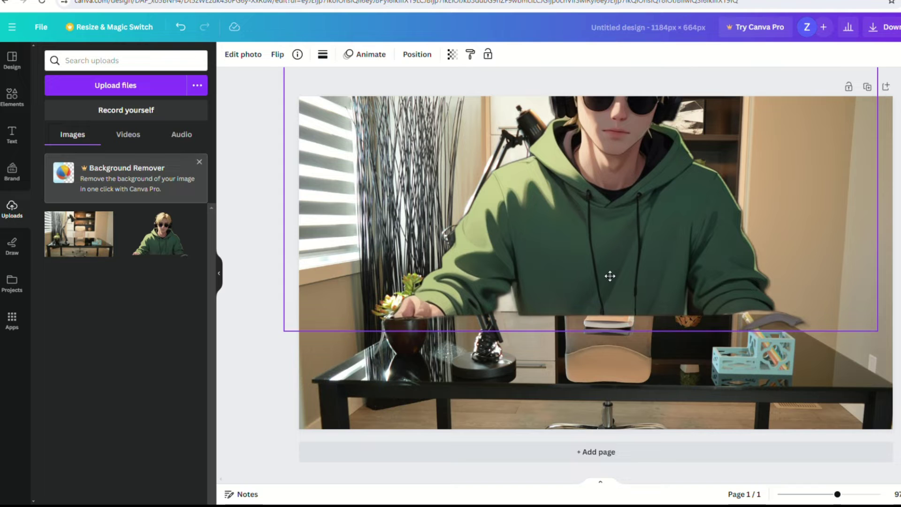
drag(880, 333, 708, 278)
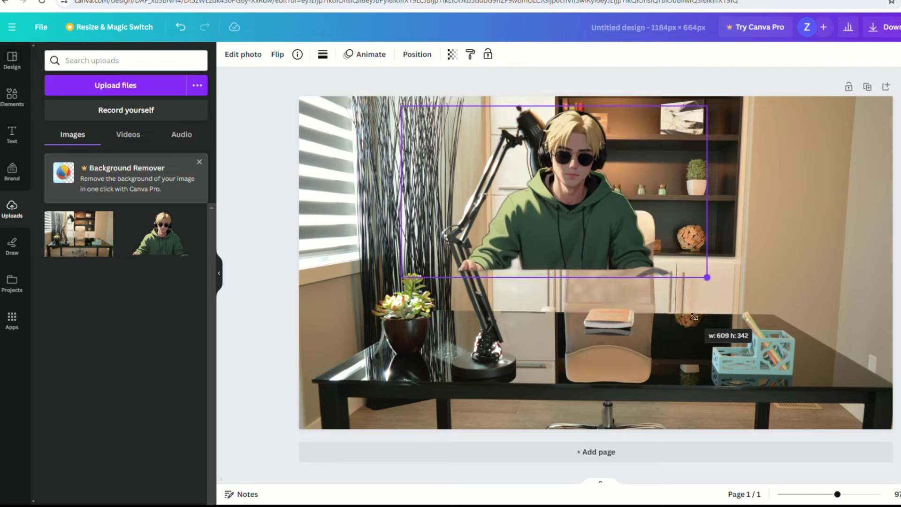
drag(612, 251, 664, 297)
drag(760, 152, 818, 115)
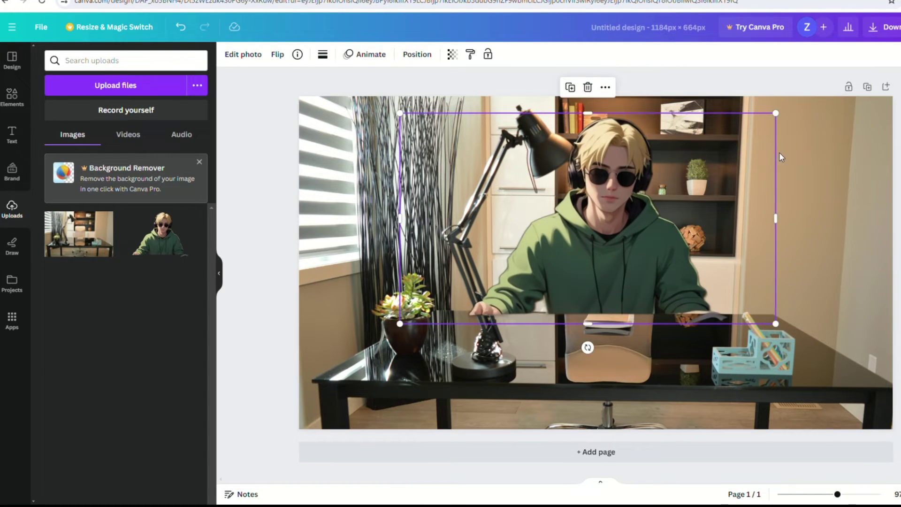
drag(397, 111, 427, 123)
- Add a dark microphone from an Elements 'mic' search in front of the character
click(12, 99)
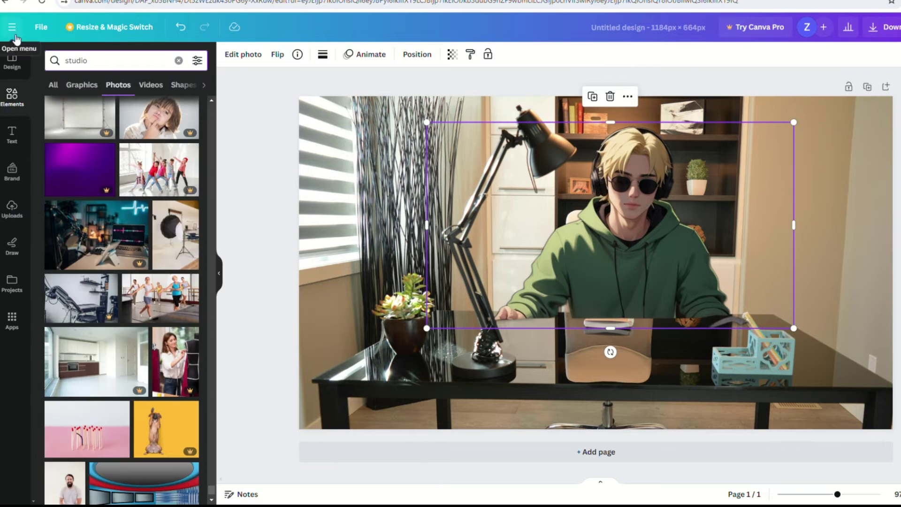
text(mic)
key(Return)
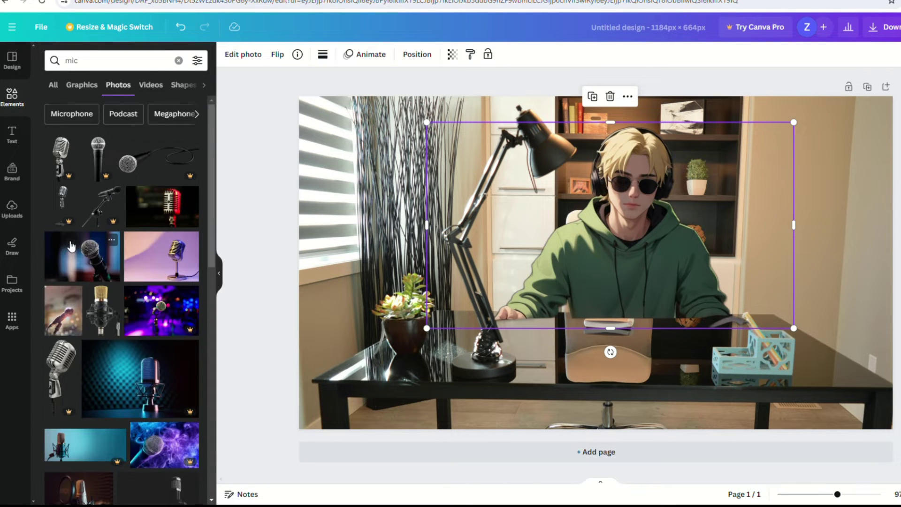
click(81, 85)
mouse_move(68, 275)
mouse_down()
mouse_move(658, 298)
mouse_move(573, 318)
mouse_move(652, 296)
mouse_up()
- Add a tabby cat photo from a 'cat' search, shrink it and place it on the desk's right
click(113, 60)
text(cat)
key(Return)
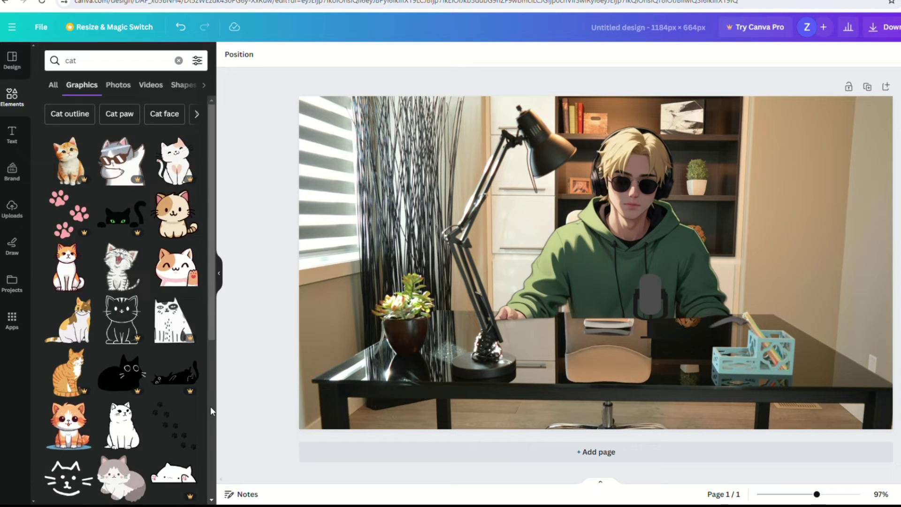
click(119, 85)
scroll(120, 317, down, 5)
drag(68, 381, 523, 389)
mouse_move(535, 347)
mouse_down()
mouse_move(733, 331)
mouse_move(737, 338)
mouse_up()
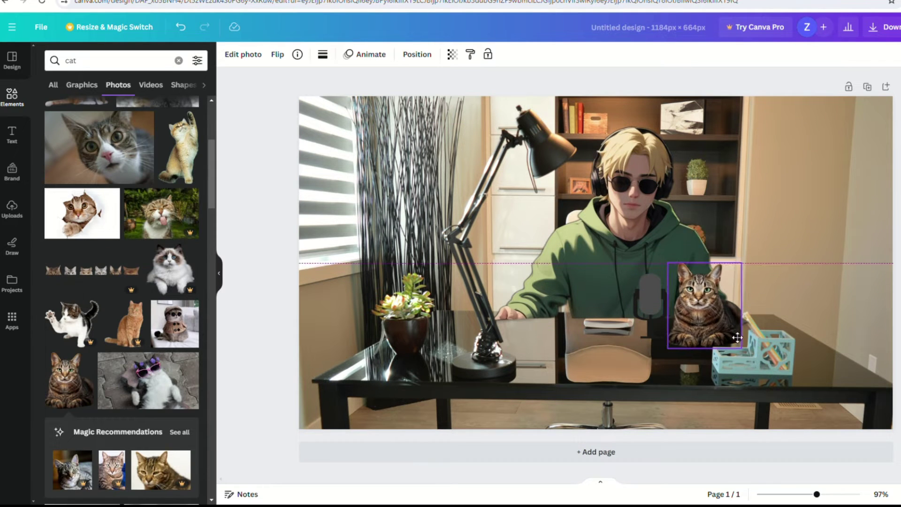
- Download the office scene as a PNG
click(881, 27)
click(835, 297)
click(869, 223)
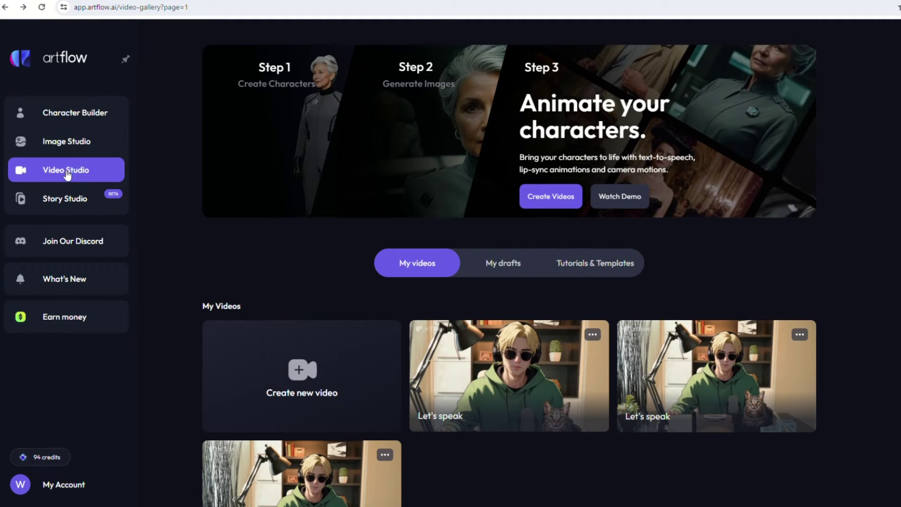
- Start a new Artflow video project and give the character the Aiden voice
click(305, 369)
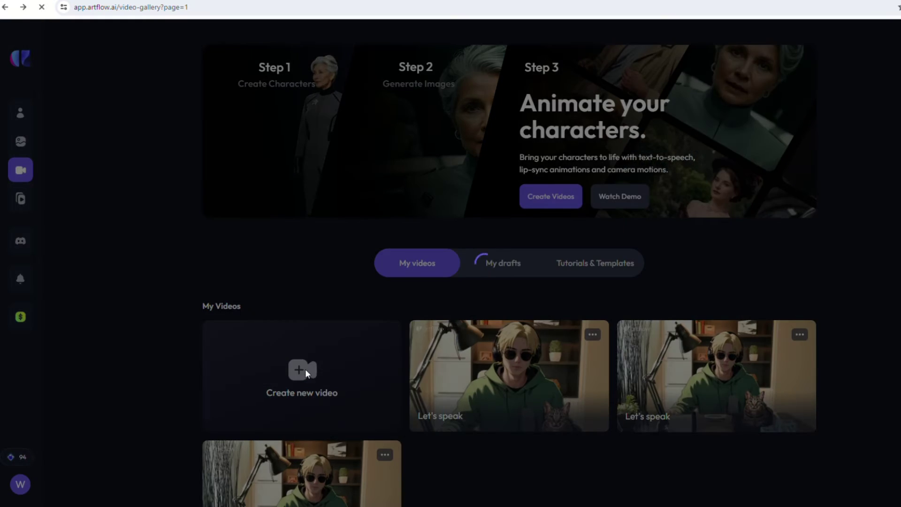
click(152, 175)
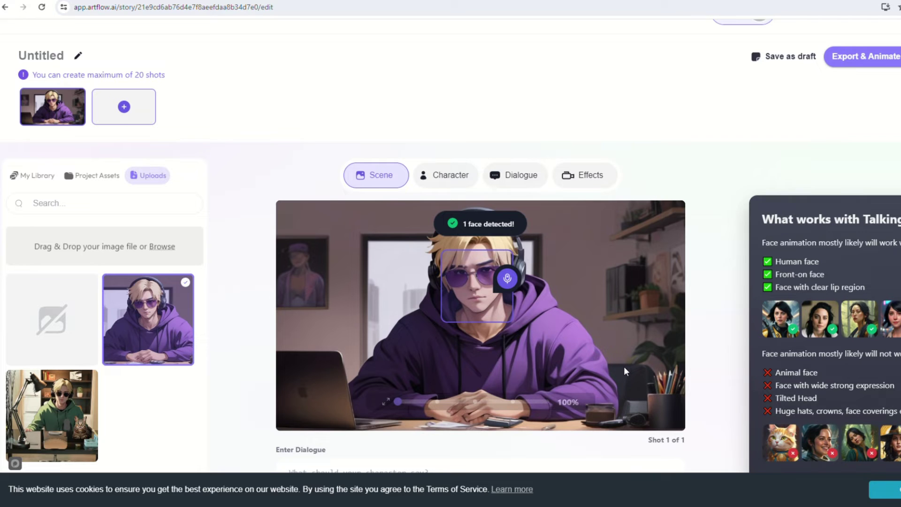
drag(400, 407, 437, 404)
scroll(480, 282, down, 1)
click(520, 124)
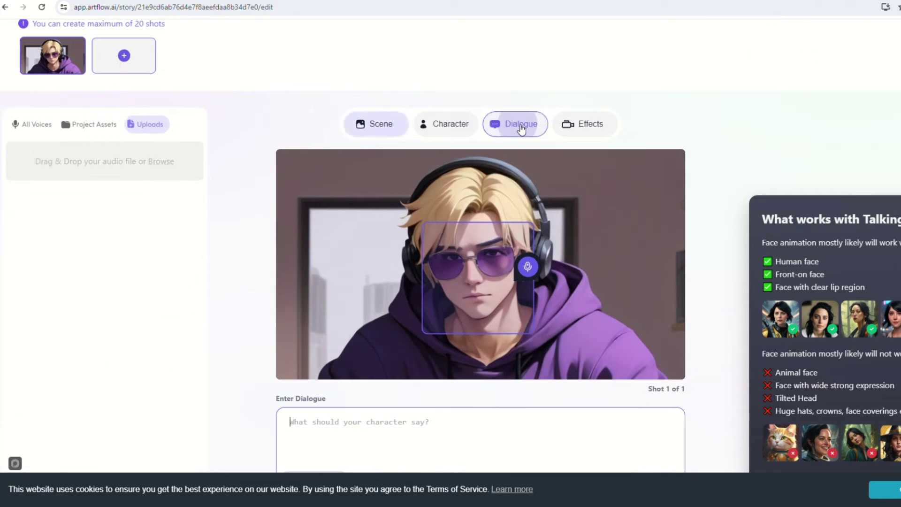
click(30, 127)
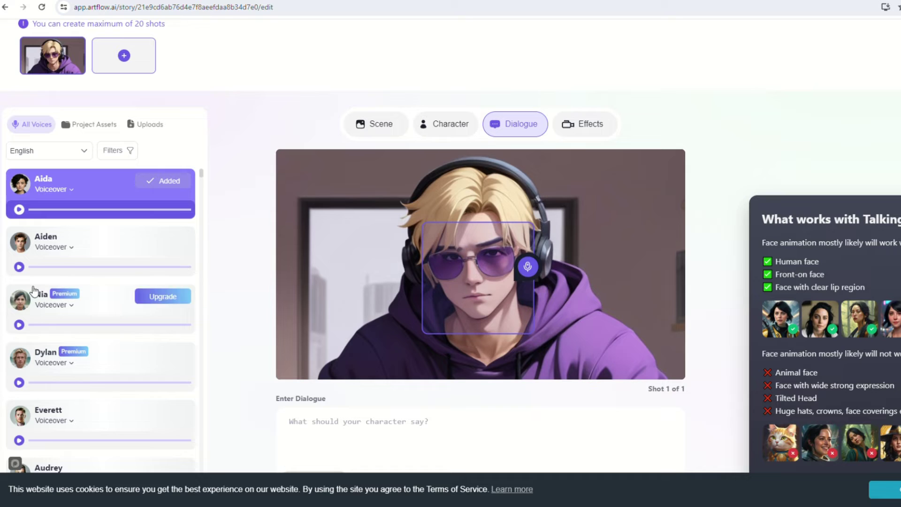
click(64, 248)
click(57, 270)
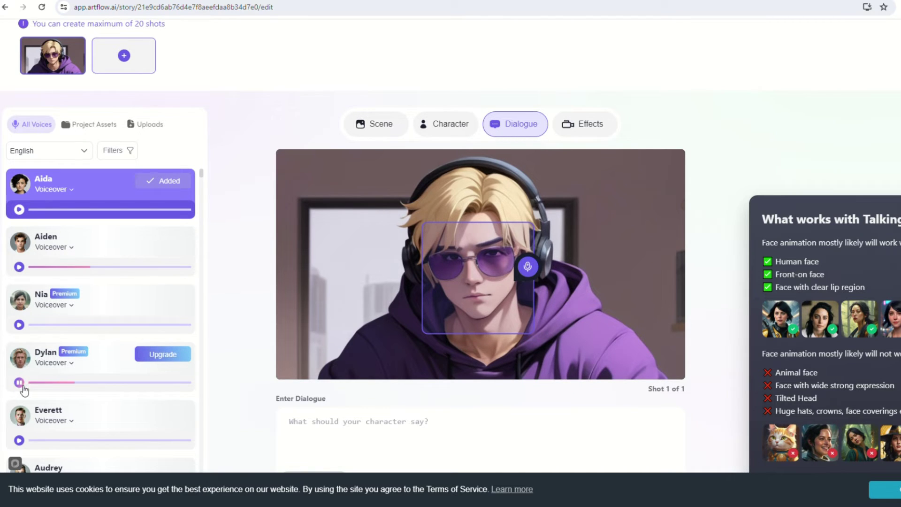
mouse_move(100, 251)
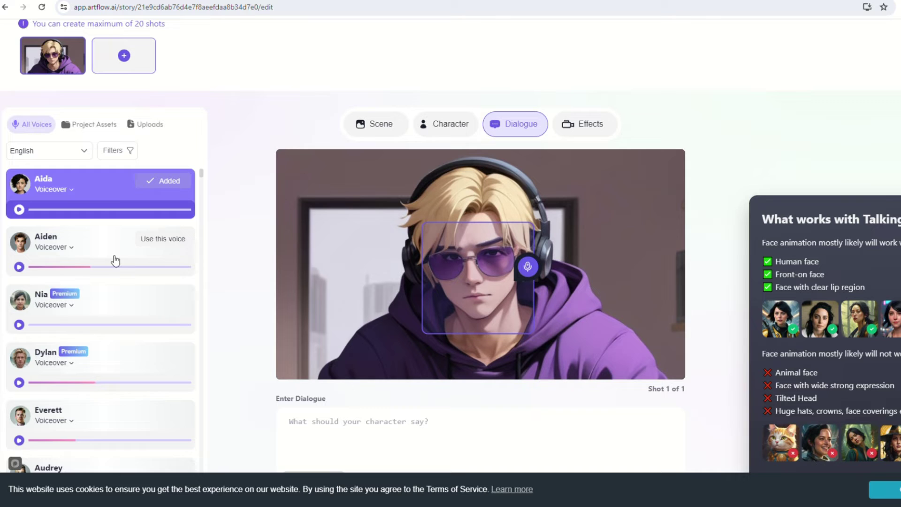
click(163, 239)
- Review camera motion, dismiss the cookie notice, and export the 'OK. Let's speak.' shot
click(585, 124)
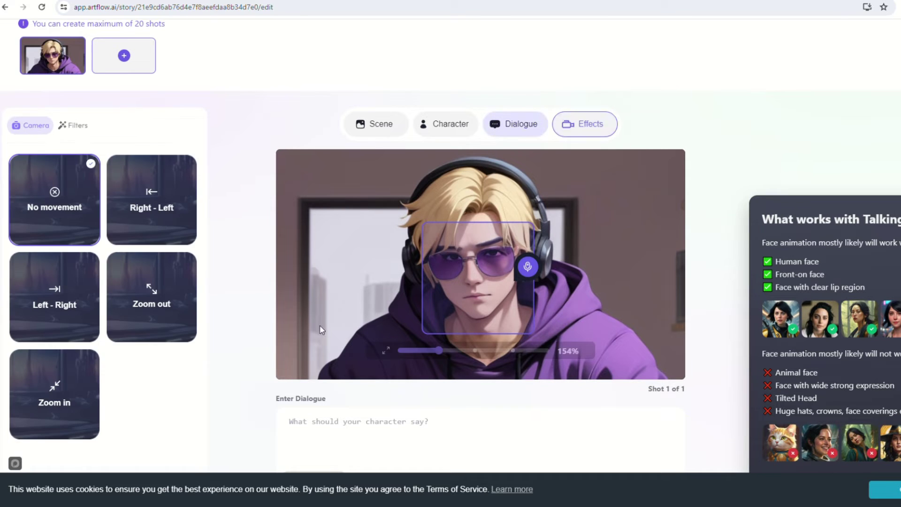
click(522, 124)
text(OK. Let's speak.)
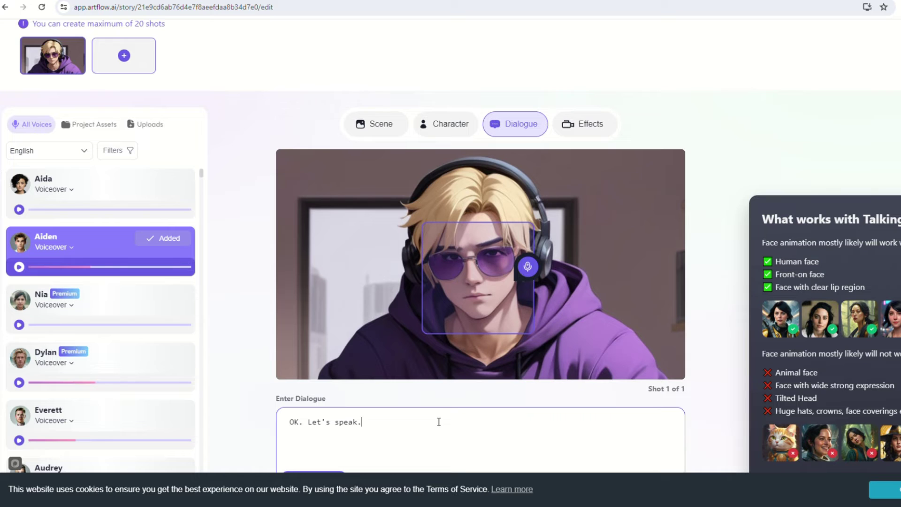
click(885, 489)
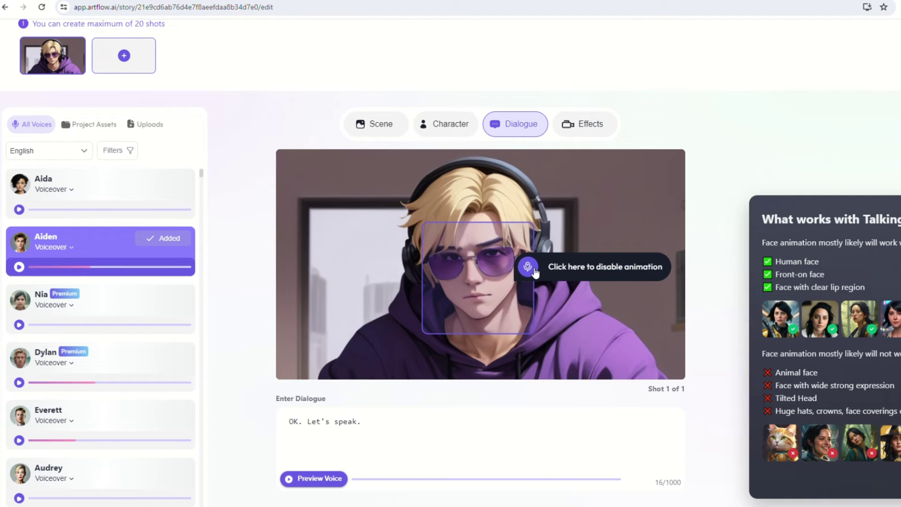
scroll(804, 101, up, 2)
click(878, 95)
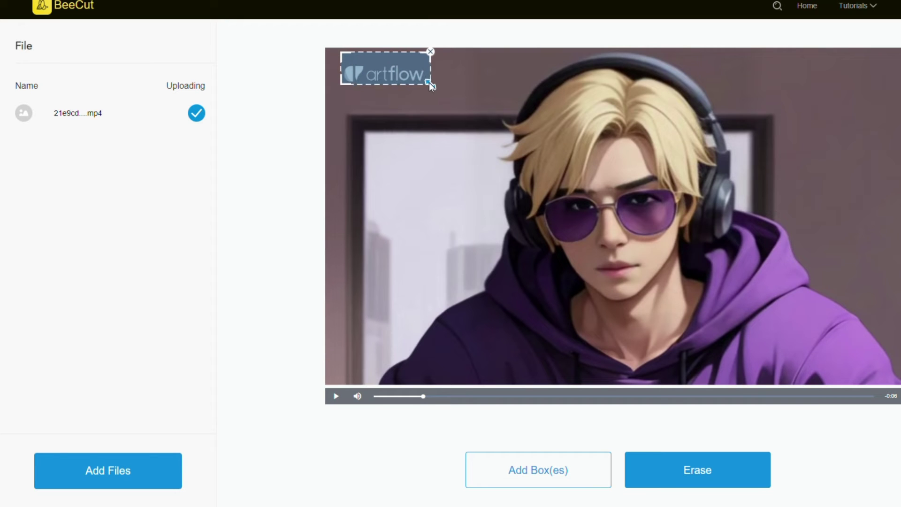
- Fit the erase box over the top-left artflow logo and erase it
drag(429, 82, 426, 85)
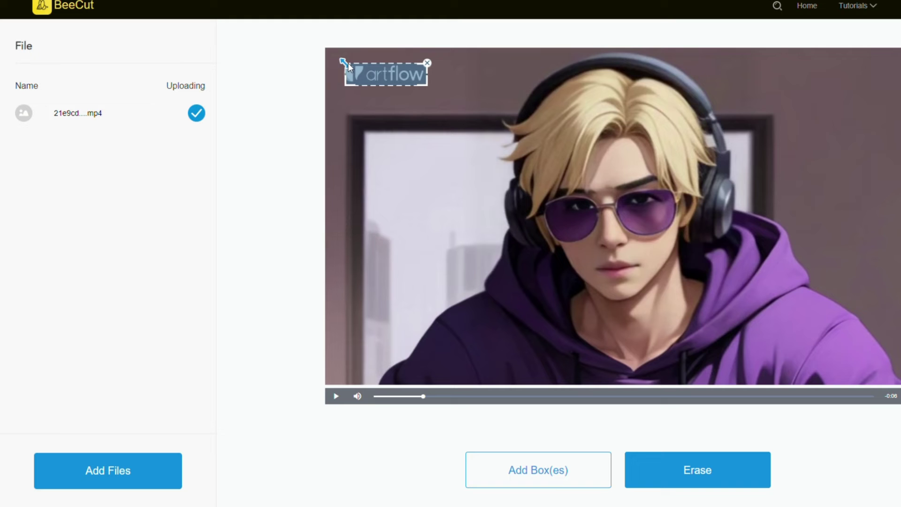
click(711, 481)
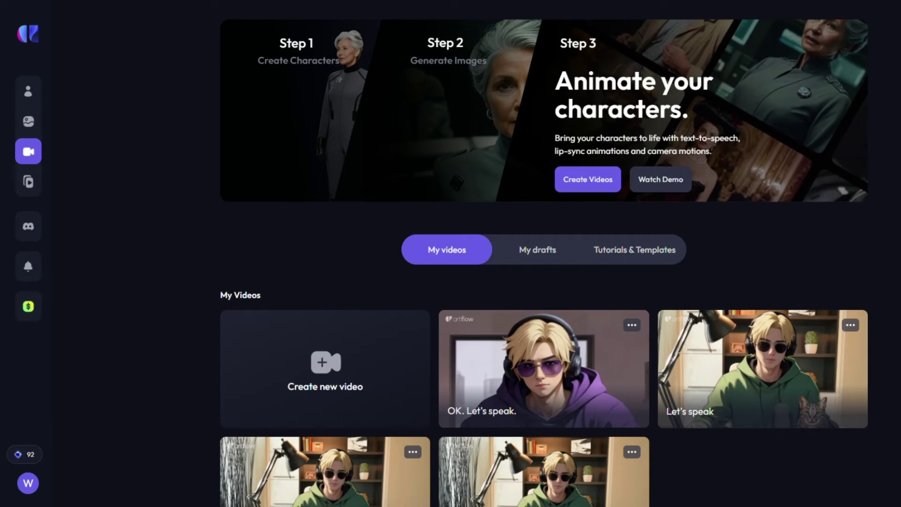
- Generate an Anime-style image in Image Studio from the pasted character prompt
click(29, 120)
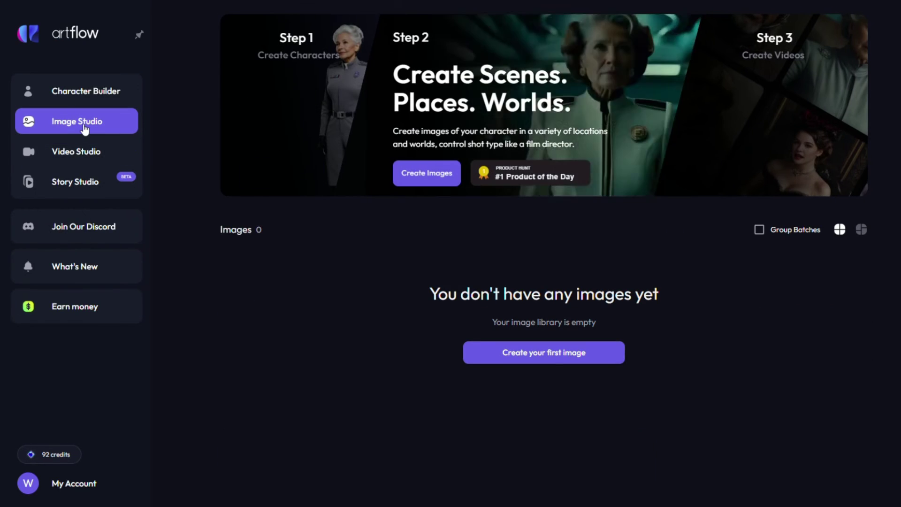
click(554, 356)
key(ctrl+v)
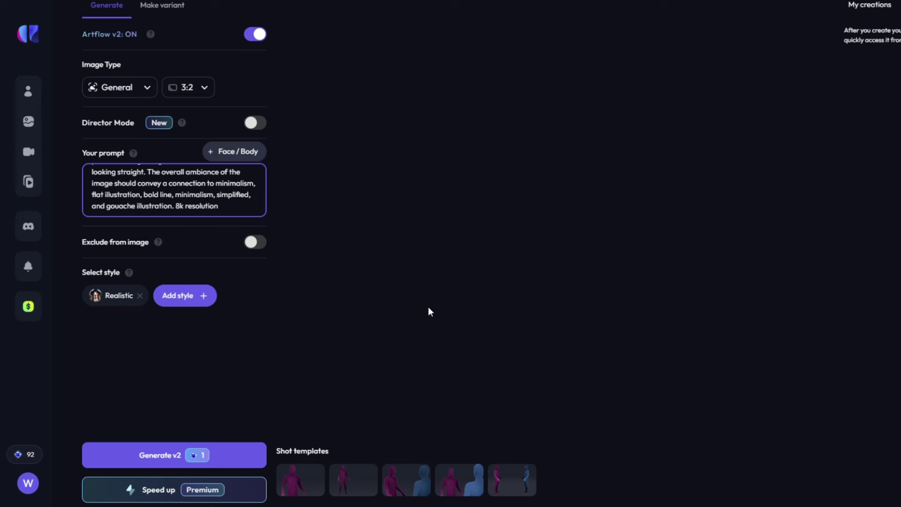
click(116, 298)
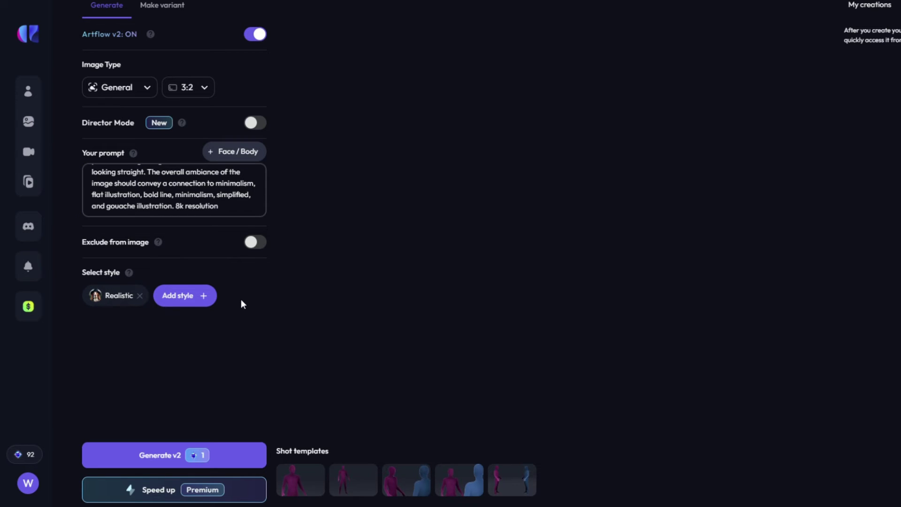
click(209, 298)
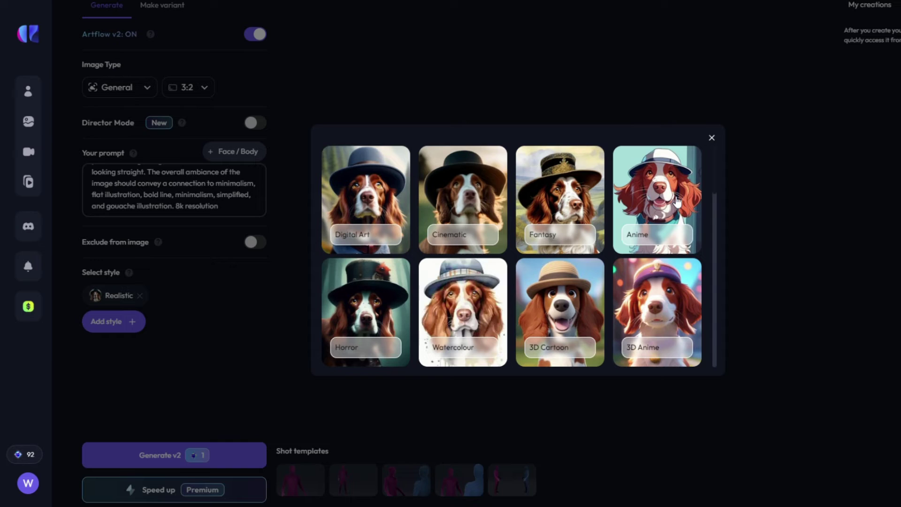
click(657, 199)
click(174, 455)
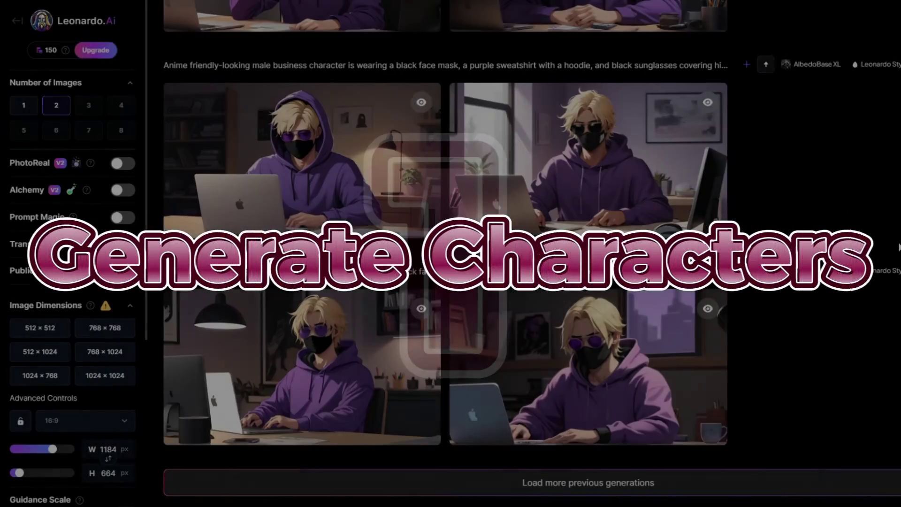
scroll(899, 247, up, 3)
scroll(900, 246, up, 3)
scroll(899, 247, up, 3)
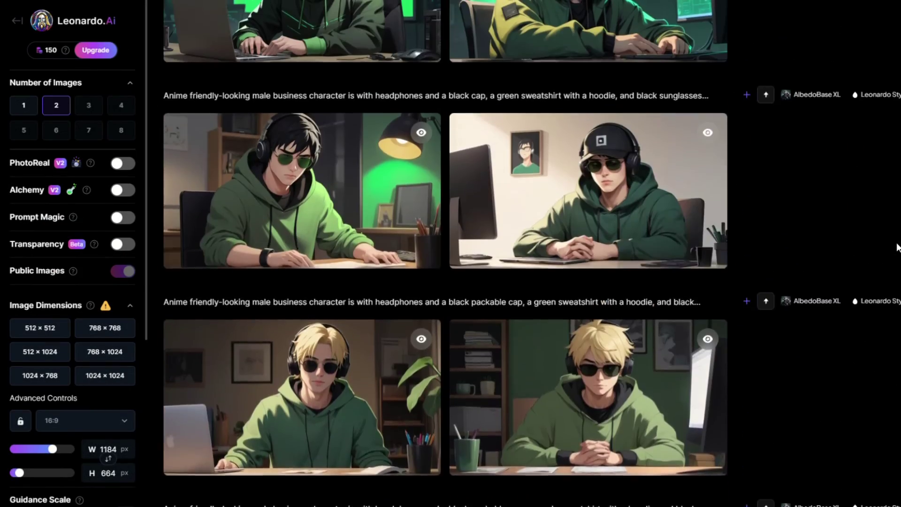
scroll(900, 247, up, 3)
scroll(899, 246, up, 1)
scroll(899, 247, up, 3)
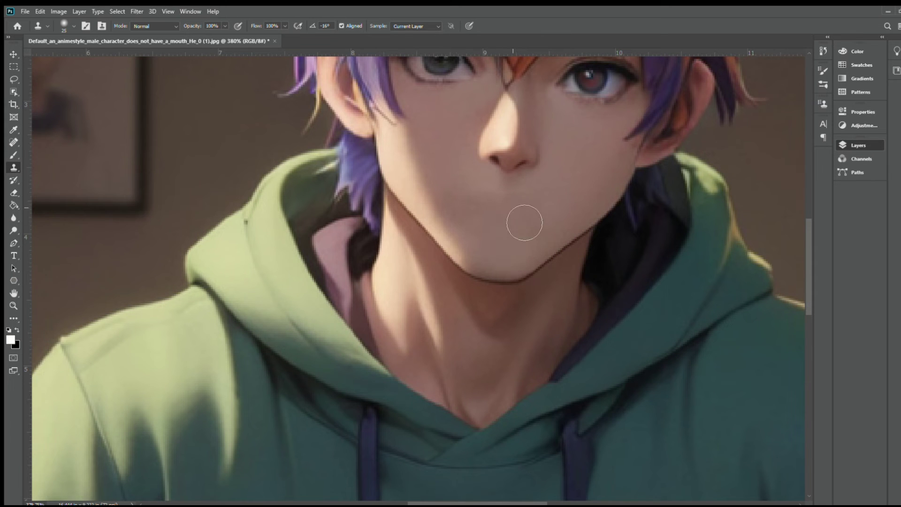
- Zoom out to fit the whole mouthless character image in view
key(ctrl+minus)
key(ctrl+minus)
key(ctrl+minus)
key(ctrl+minus)
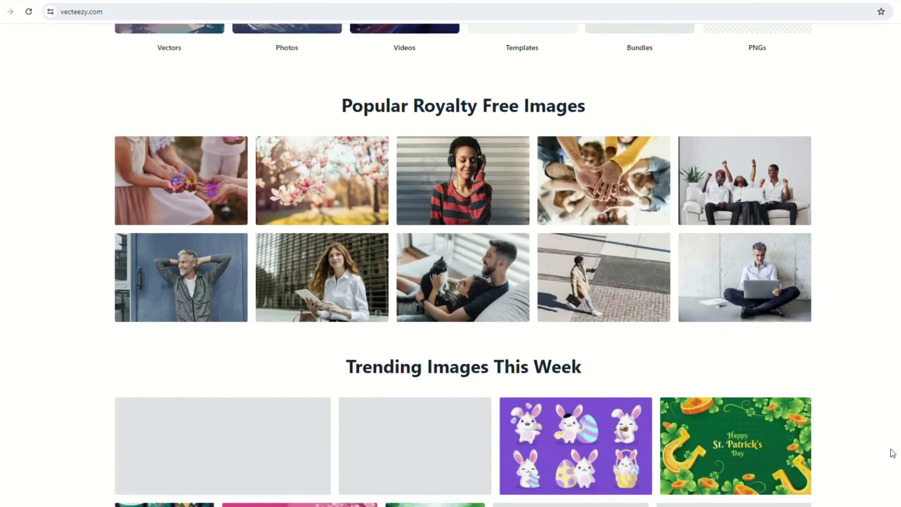
scroll(892, 453, down, 2)
scroll(891, 453, down, 5)
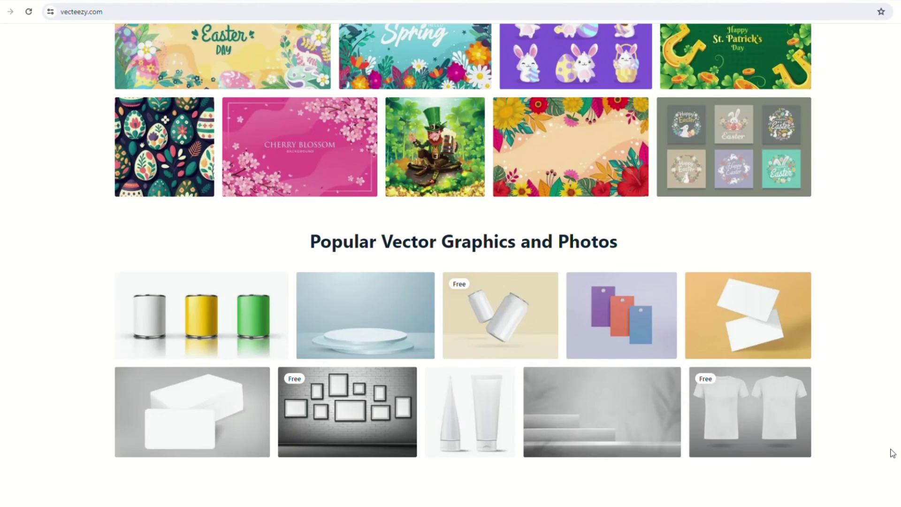
scroll(891, 453, up, 3)
scroll(891, 454, up, 5)
scroll(892, 453, up, 4)
scroll(892, 458, up, 1)
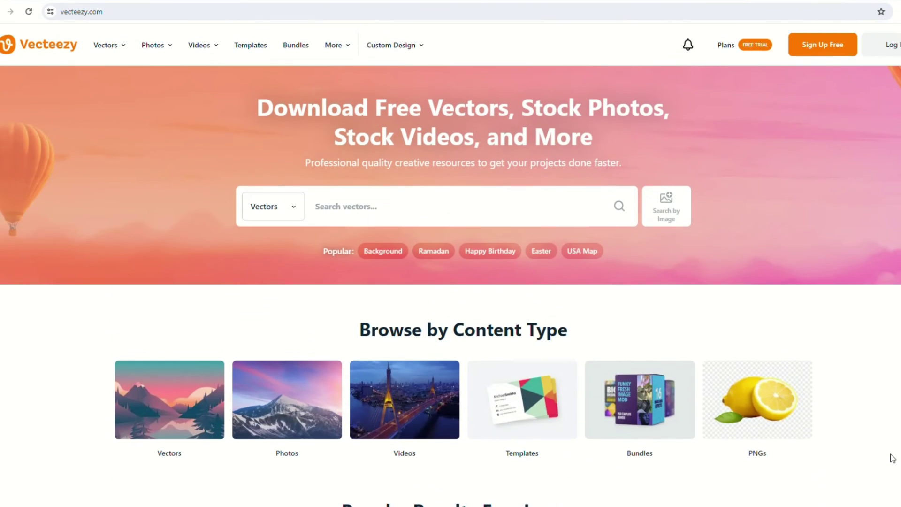
- Search Vecteezy videos for 'green screen mouth' and open a mouth clip
click(301, 215)
click(274, 325)
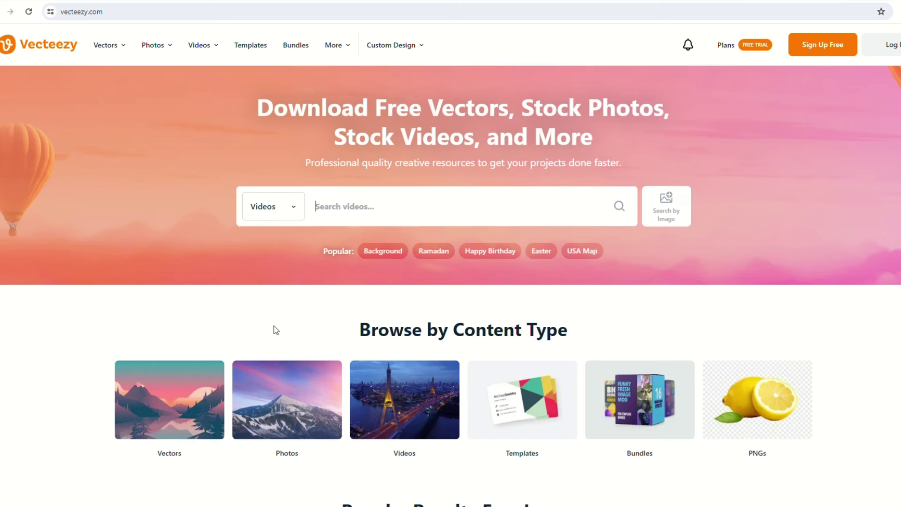
text(green screen mouth)
key(Return)
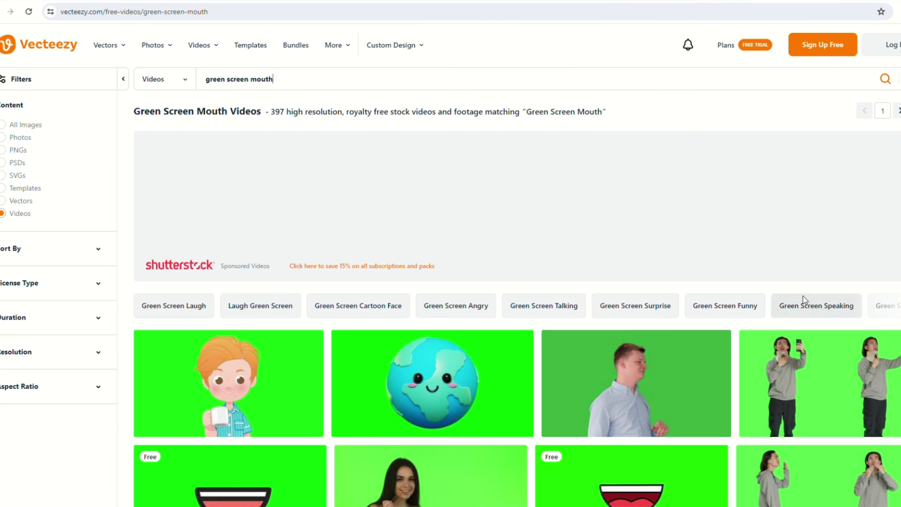
scroll(804, 297, down, 4)
click(654, 213)
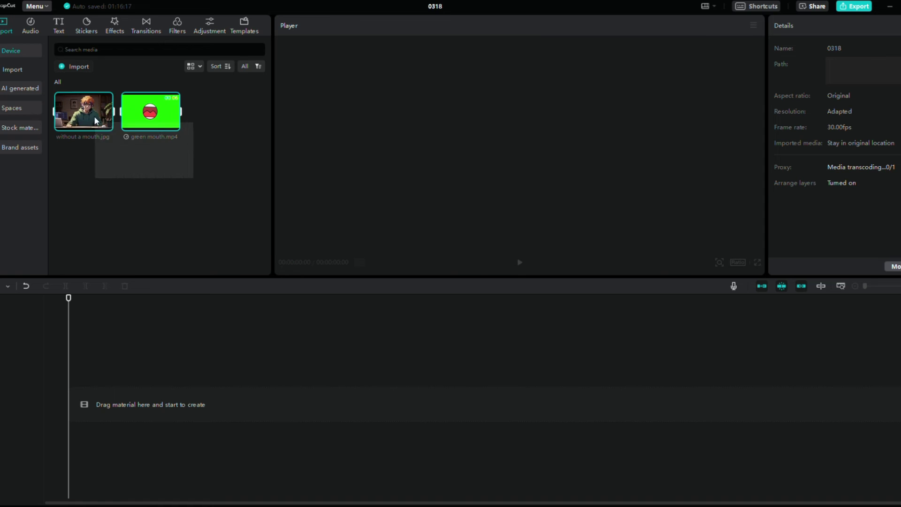
- Place the image and mouth clip on the timeline, mouth clip on an overlay track
drag(91, 119, 107, 405)
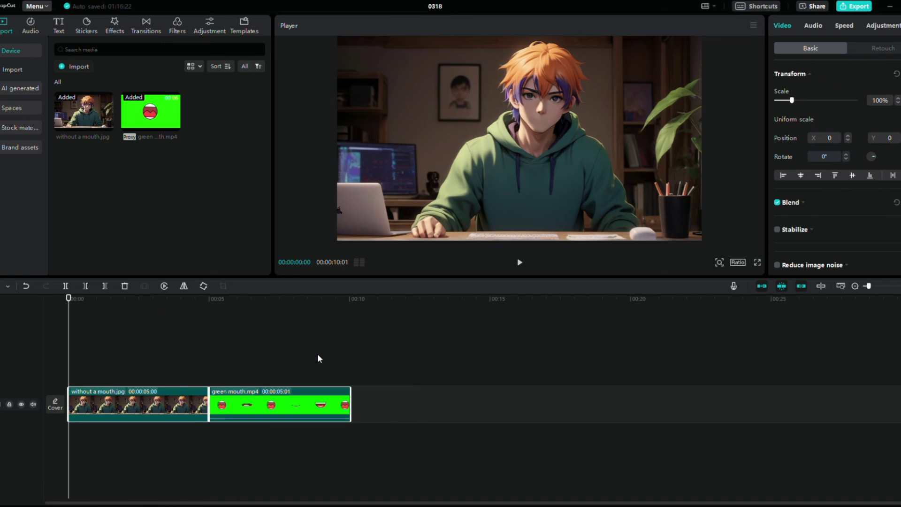
click(265, 352)
mouse_move(321, 408)
mouse_down()
mouse_move(307, 364)
mouse_move(150, 367)
mouse_up()
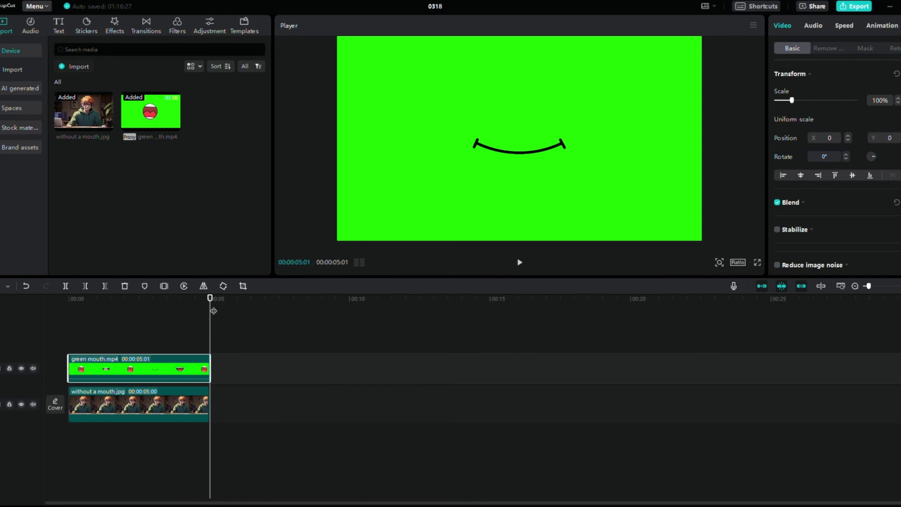
- Chroma-key the green from the mouth clip with Intensity and Shadow at 100
click(828, 49)
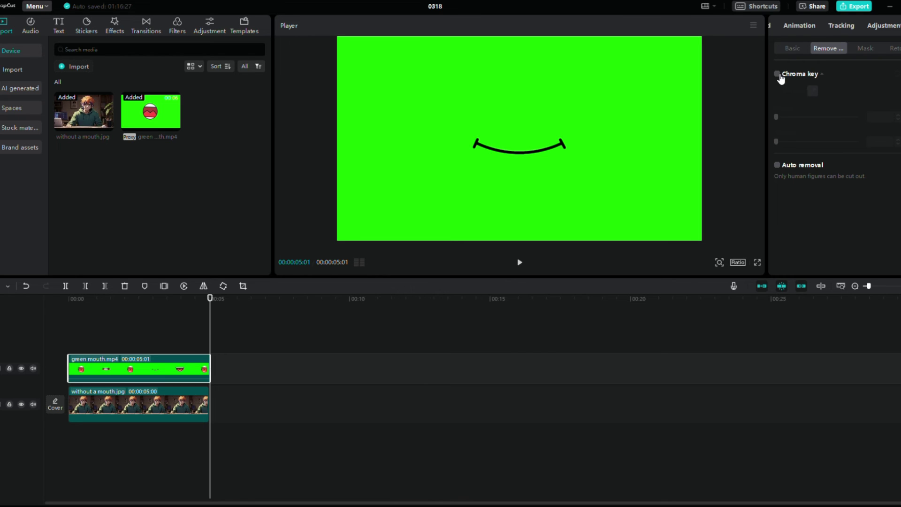
click(777, 73)
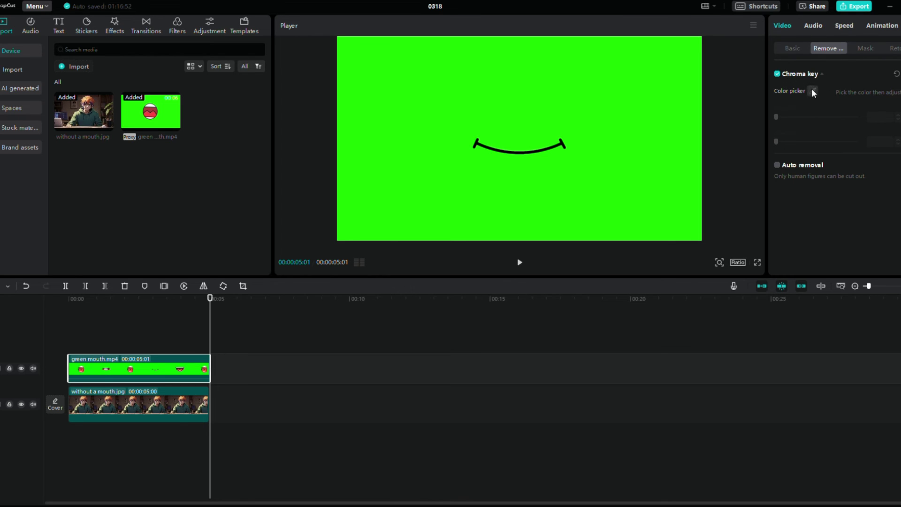
click(667, 98)
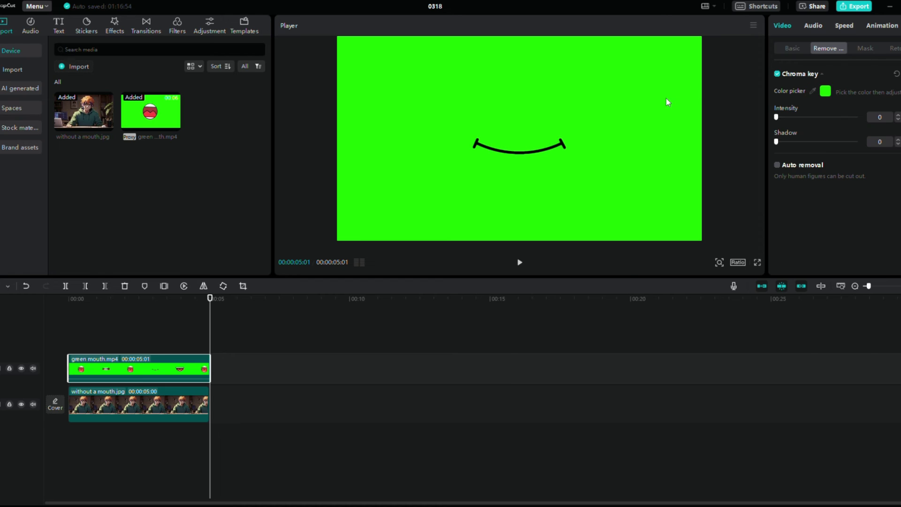
drag(776, 117, 861, 118)
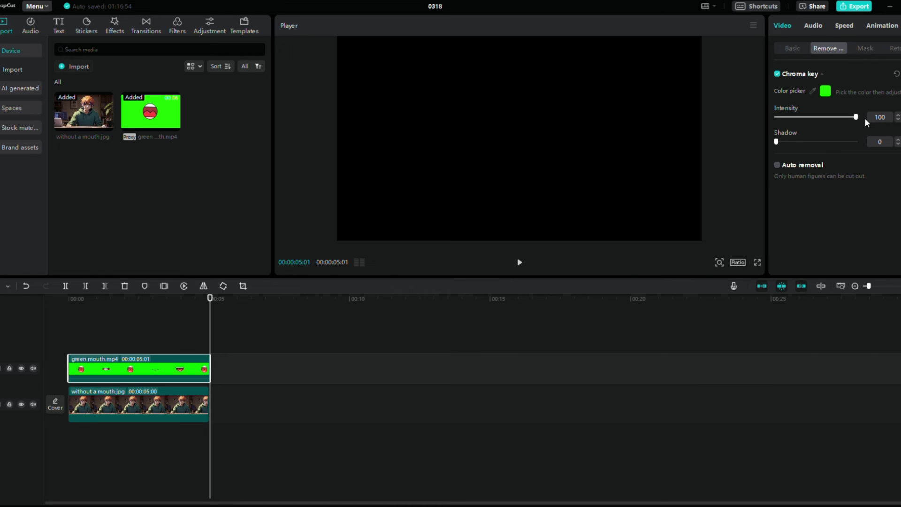
drag(776, 141, 843, 139)
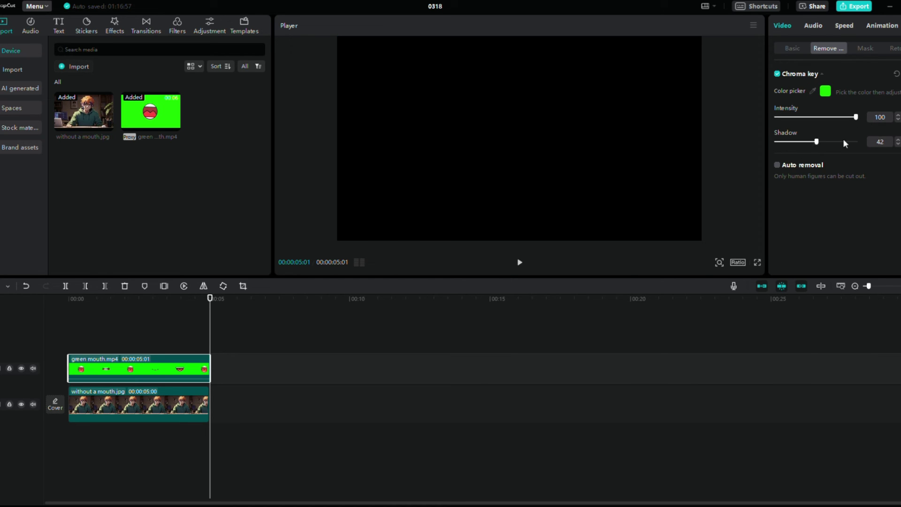
drag(217, 324, 123, 323)
- Preview the composite, add the ElevenLabs voice on its own track, and reselect the mouth clip
click(521, 262)
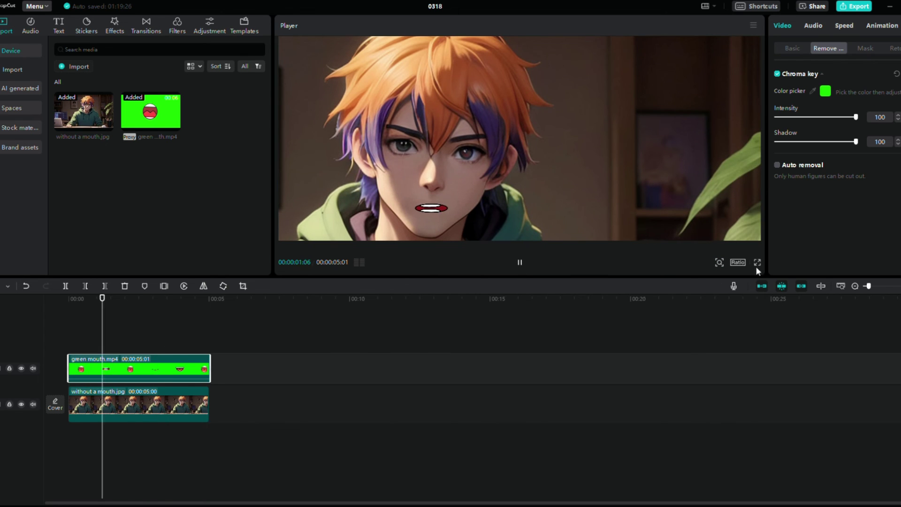
drag(219, 113, 99, 437)
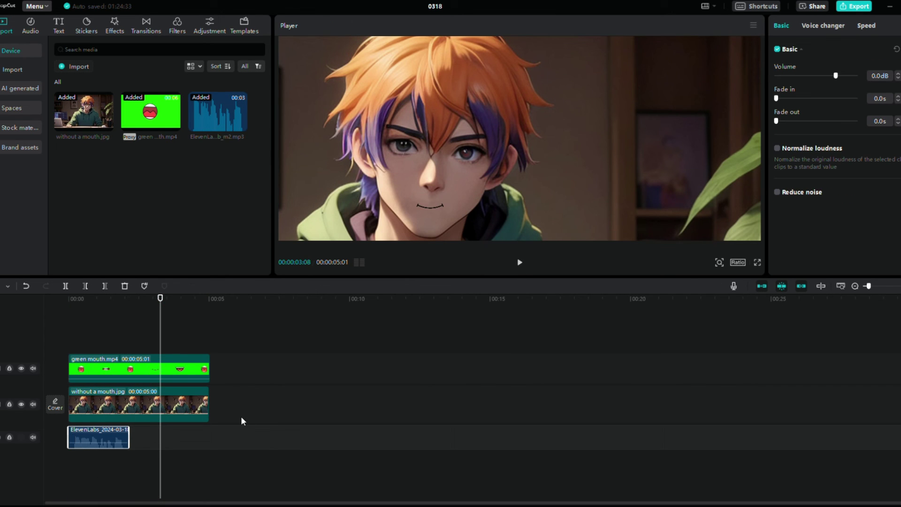
click(70, 333)
click(81, 368)
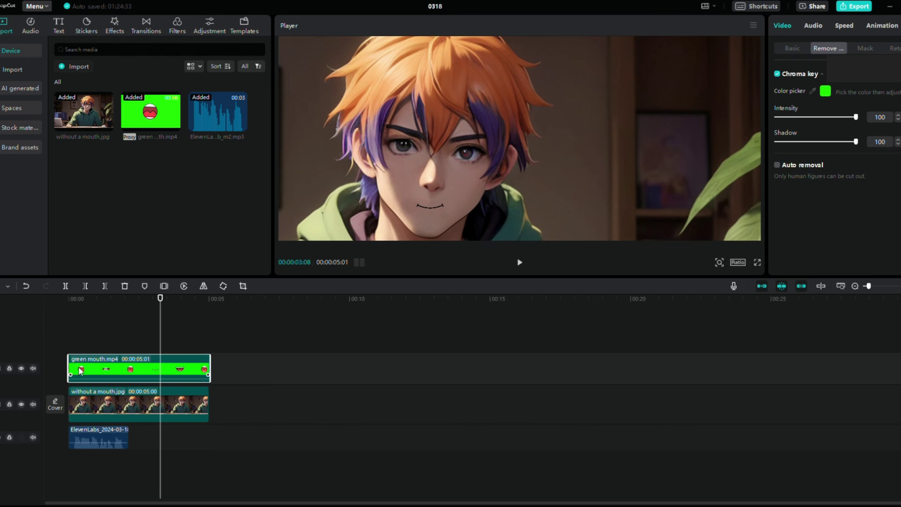